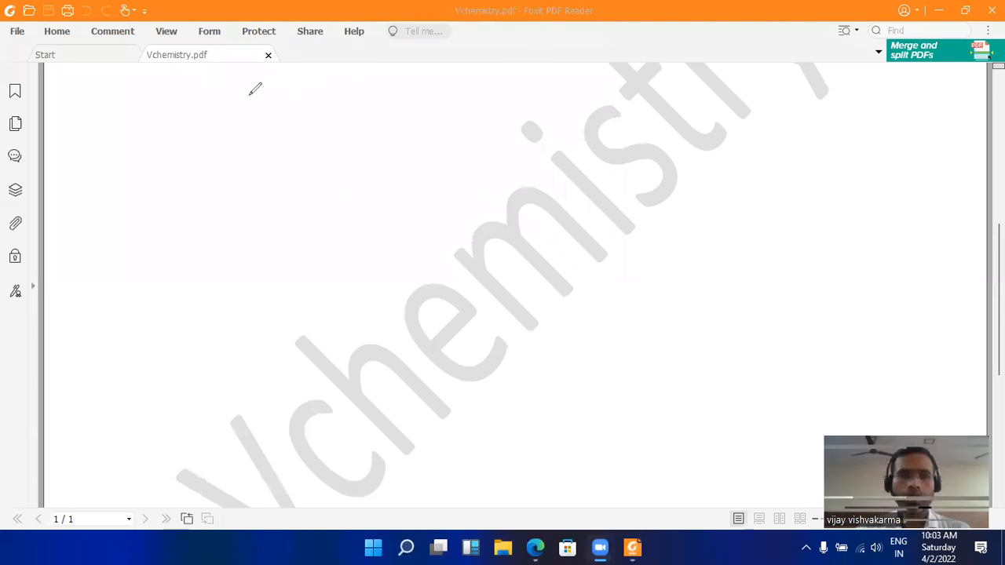
# Step: Handwrite the red name heading across the top of the blank page
pyautogui.moveTo(238, 84)
pyautogui.mouseDown()
pyautogui.moveTo(239, 118)
pyautogui.moveTo(312, 124)
pyautogui.moveTo(325, 94)
pyautogui.moveTo(329, 124)
pyautogui.mouseUp()
pyautogui.click(292, 116)
pyautogui.moveTo(339, 107); pyautogui.dragTo(328, 135)
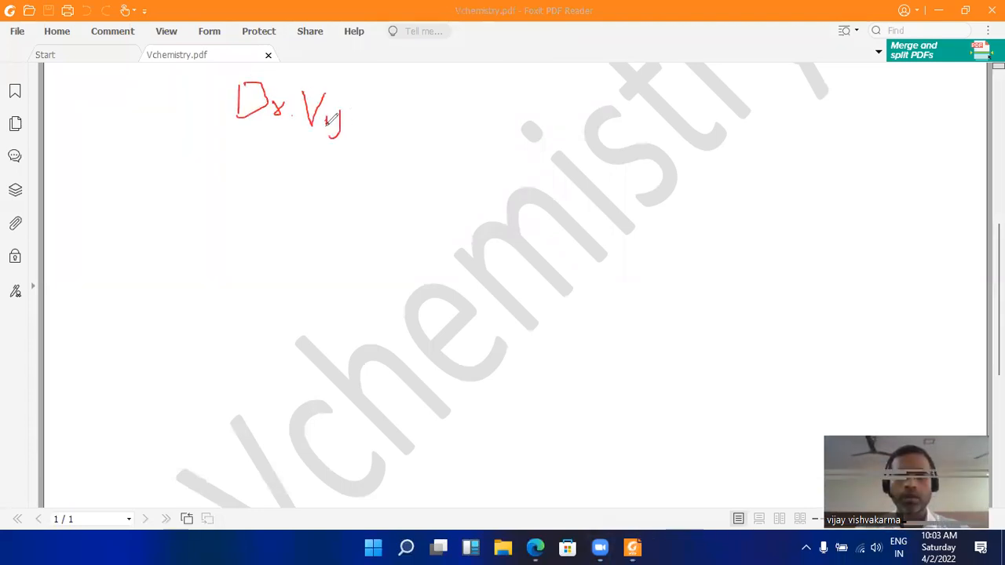
pyautogui.click(343, 100)
pyautogui.moveTo(359, 104)
pyautogui.mouseDown()
pyautogui.moveTo(363, 115)
pyautogui.moveTo(449, 117)
pyautogui.mouseUp()
pyautogui.moveTo(454, 104)
pyautogui.mouseDown()
pyautogui.moveTo(502, 97)
pyautogui.moveTo(518, 121)
pyautogui.mouseUp()
pyautogui.click(507, 102)
pyautogui.moveTo(526, 87)
pyautogui.mouseDown()
pyautogui.moveTo(541, 123)
pyautogui.moveTo(558, 110)
pyautogui.moveTo(585, 126)
pyautogui.mouseUp()
pyautogui.moveTo(598, 103)
pyautogui.mouseDown()
pyautogui.moveTo(608, 123)
pyautogui.moveTo(677, 123)
pyautogui.mouseUp()
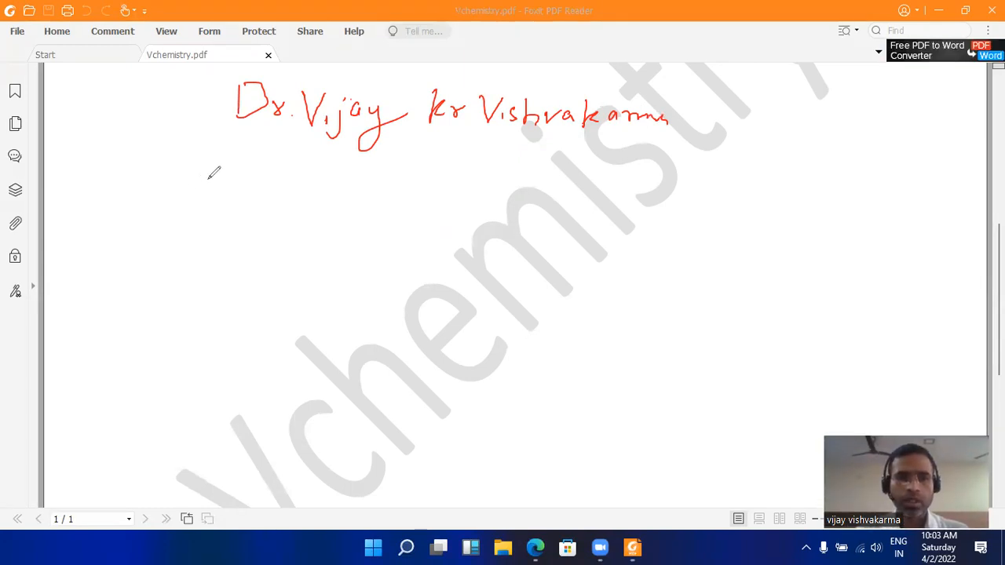
# Step: Handwrite the title 'Gusar Online Server' below the heading
pyautogui.moveTo(216, 179)
pyautogui.mouseDown()
pyautogui.moveTo(217, 201)
pyautogui.moveTo(254, 211)
pyautogui.moveTo(305, 198)
pyautogui.mouseUp()
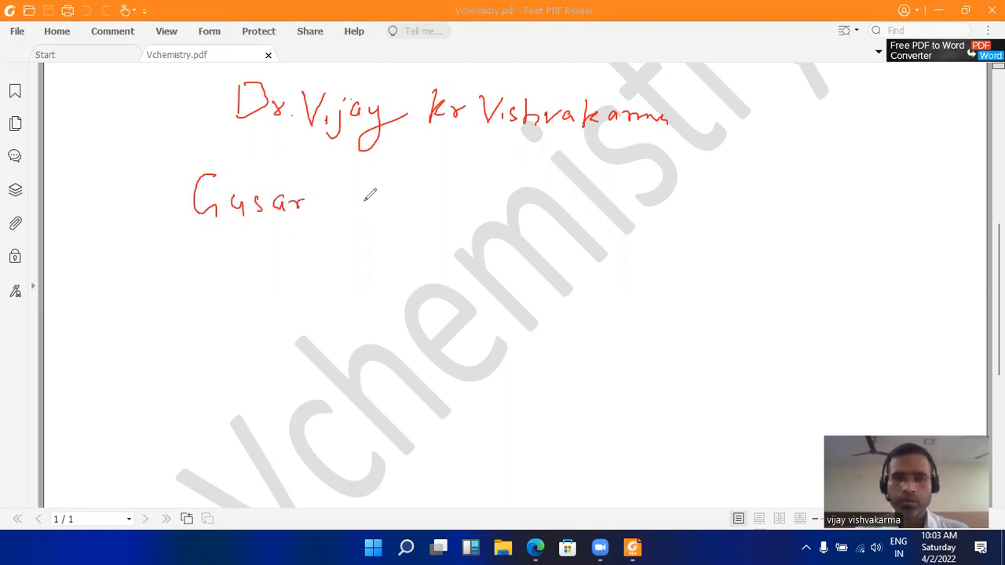
pyautogui.moveTo(369, 191); pyautogui.dragTo(436, 210)
pyautogui.moveTo(442, 198)
pyautogui.mouseDown()
pyautogui.moveTo(486, 215)
pyautogui.moveTo(522, 214)
pyautogui.mouseUp()
pyautogui.moveTo(525, 206); pyautogui.dragTo(595, 198)
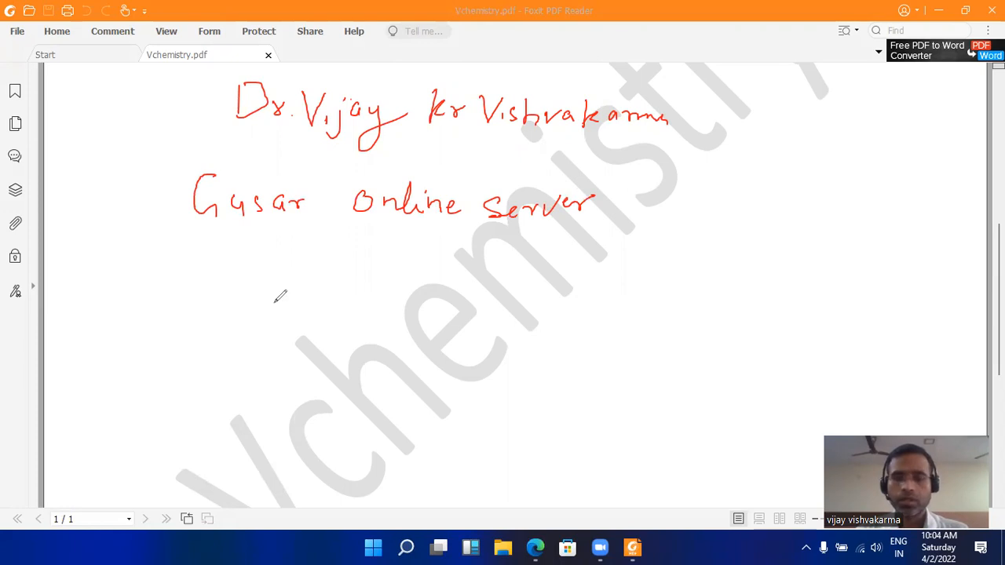
# Step: Handwrite the 'Email' label and the address ending in com beside it
pyautogui.moveTo(251, 301)
pyautogui.mouseDown()
pyautogui.moveTo(236, 323)
pyautogui.moveTo(308, 324)
pyautogui.mouseUp()
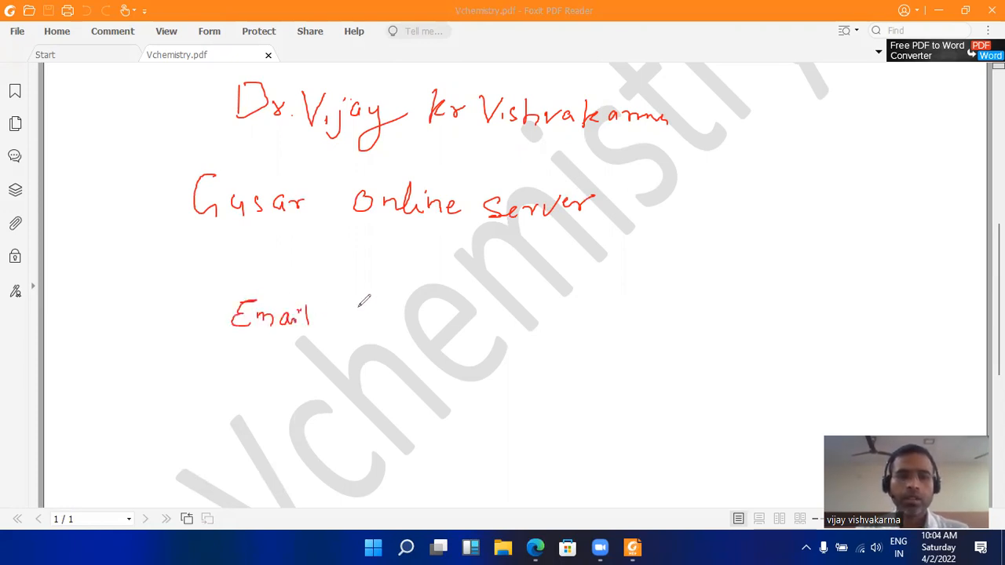
pyautogui.moveTo(374, 300)
pyautogui.mouseDown()
pyautogui.moveTo(384, 301)
pyautogui.moveTo(392, 330)
pyautogui.mouseUp()
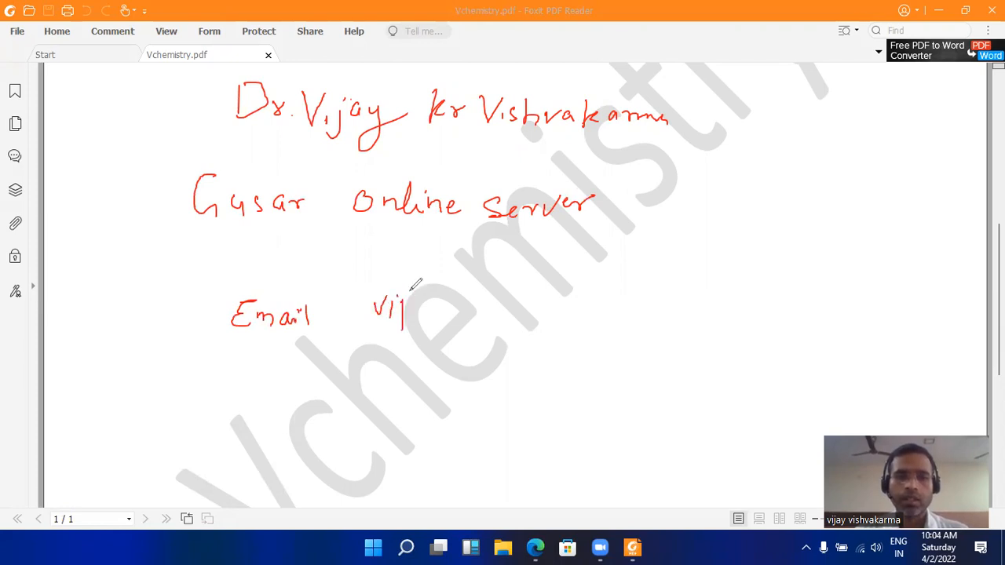
pyautogui.moveTo(424, 299)
pyautogui.mouseDown()
pyautogui.moveTo(414, 308)
pyautogui.moveTo(441, 308)
pyautogui.mouseUp()
pyautogui.moveTo(451, 295); pyautogui.dragTo(433, 330)
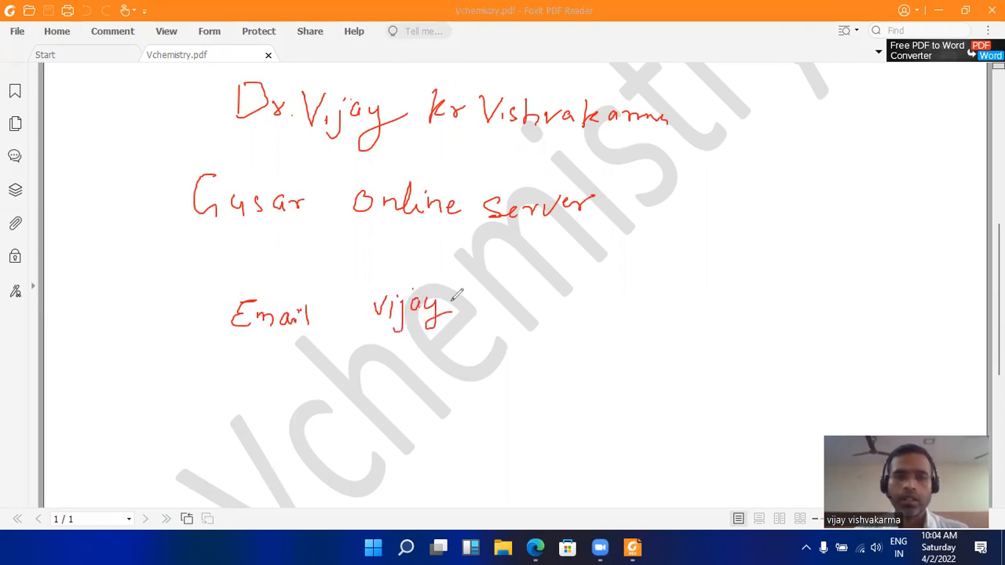
pyautogui.moveTo(462, 299)
pyautogui.mouseDown()
pyautogui.moveTo(455, 308)
pyautogui.moveTo(482, 295)
pyautogui.moveTo(484, 306)
pyautogui.moveTo(563, 297)
pyautogui.moveTo(554, 308)
pyautogui.moveTo(570, 302)
pyautogui.moveTo(566, 322)
pyautogui.moveTo(611, 302)
pyautogui.moveTo(670, 303)
pyautogui.mouseUp()
pyautogui.moveTo(678, 311); pyautogui.dragTo(690, 311)
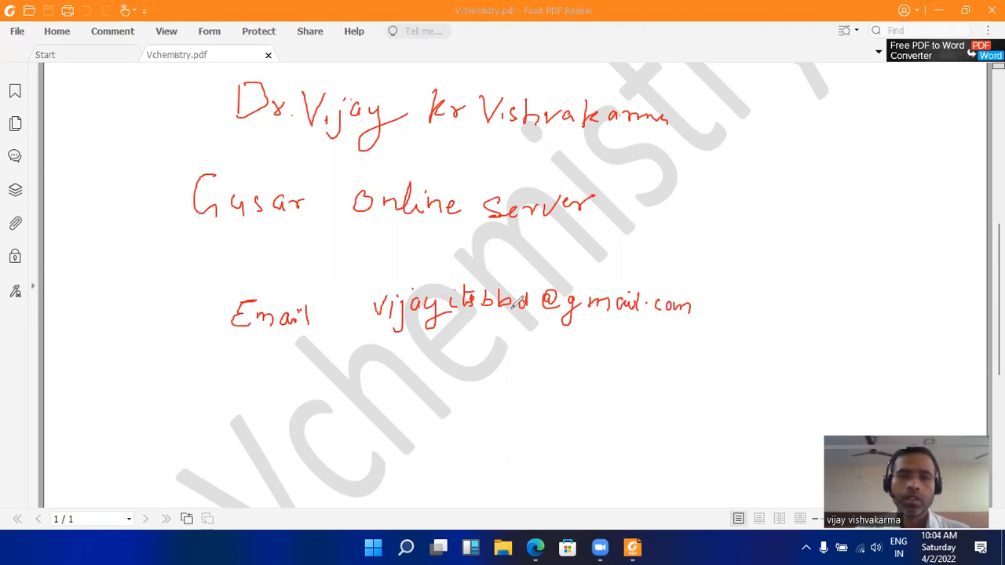
# Step: Underline and tick the handwritten email address, then stop inking
pyautogui.moveTo(383, 339); pyautogui.dragTo(663, 354)
pyautogui.moveTo(369, 357); pyautogui.dragTo(416, 339)
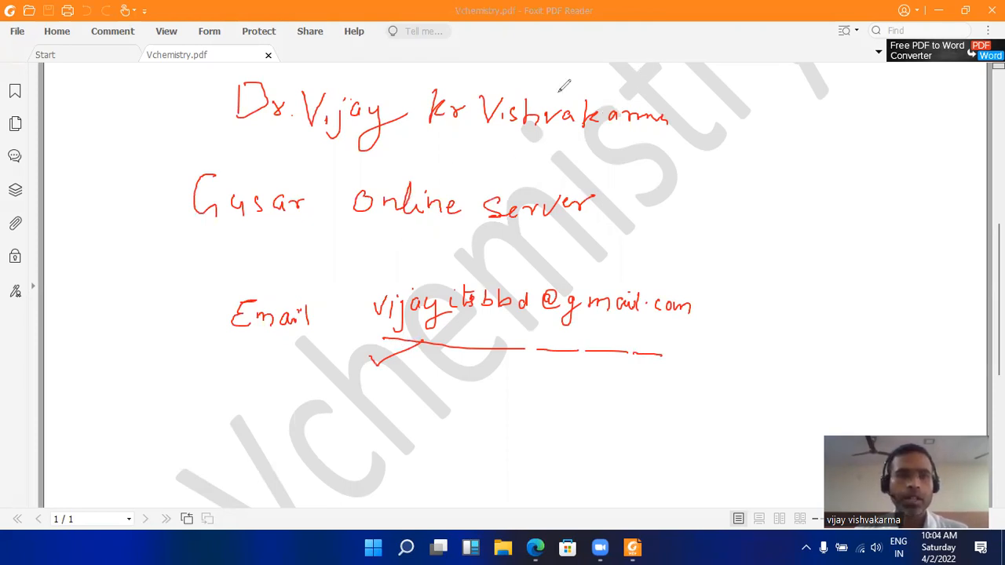
pyautogui.press('Escape')
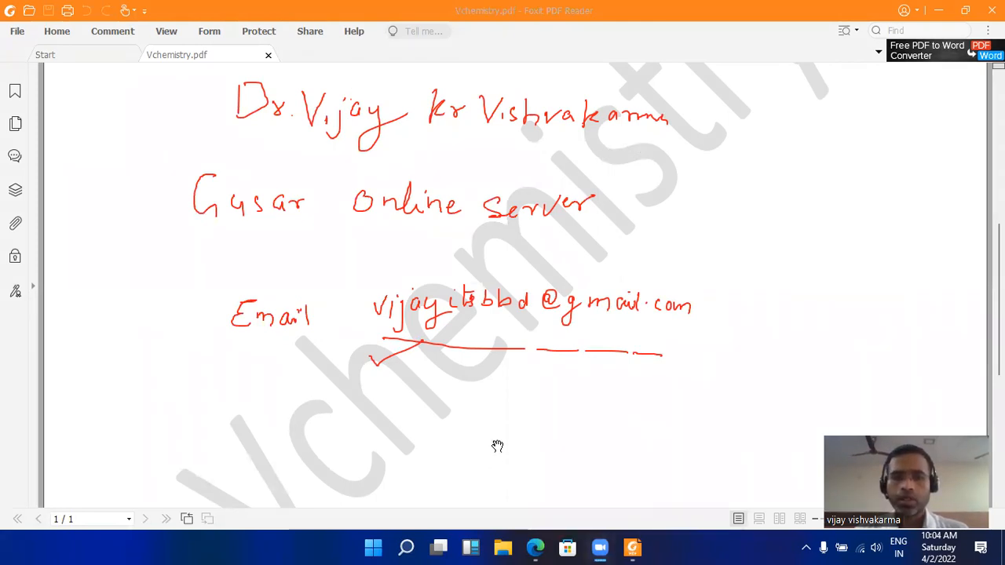
# Step: Bring Edge forward and run a Bing search for 'gusar online server'
pyautogui.click(535, 547)
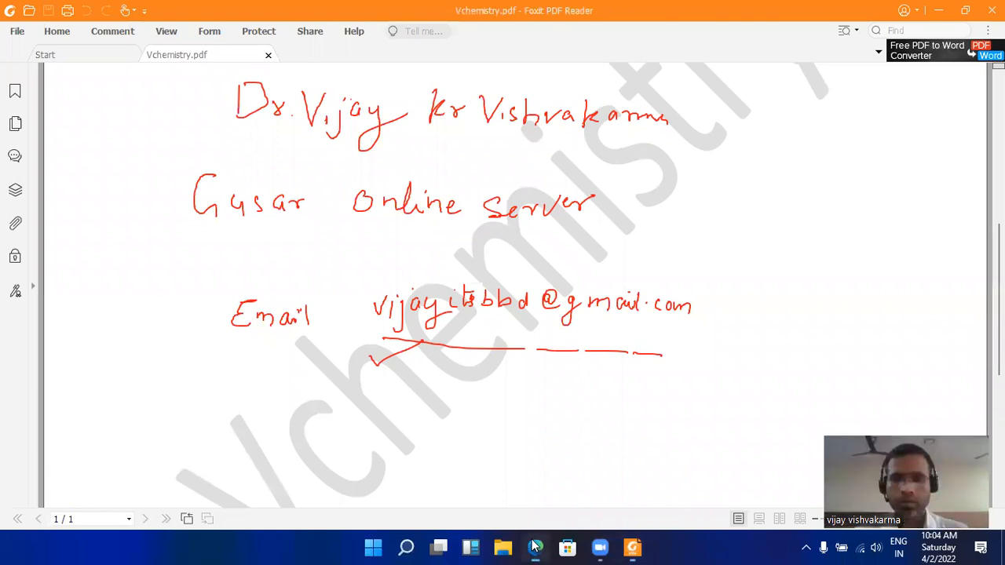
pyautogui.click(534, 548)
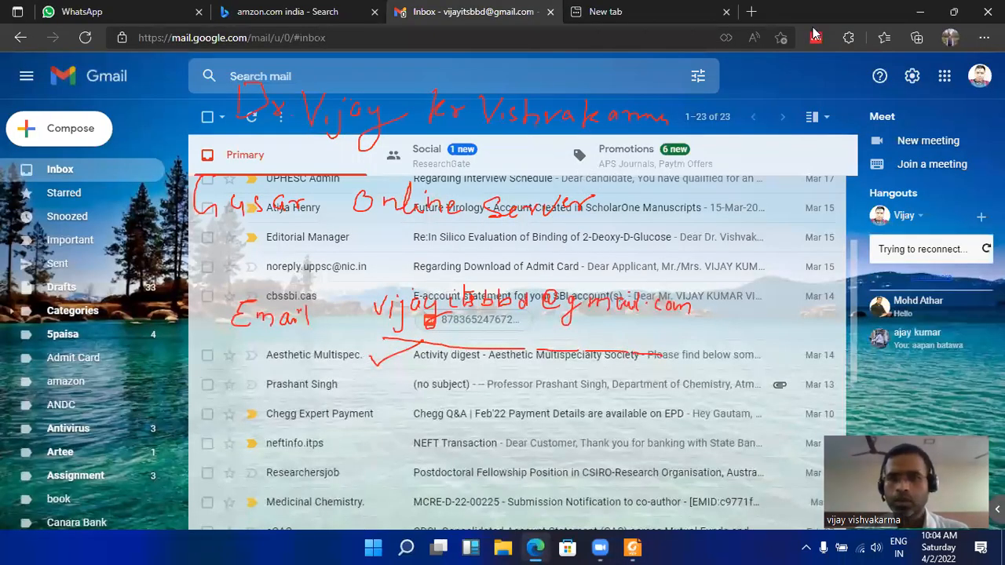
pyautogui.click(125, 14)
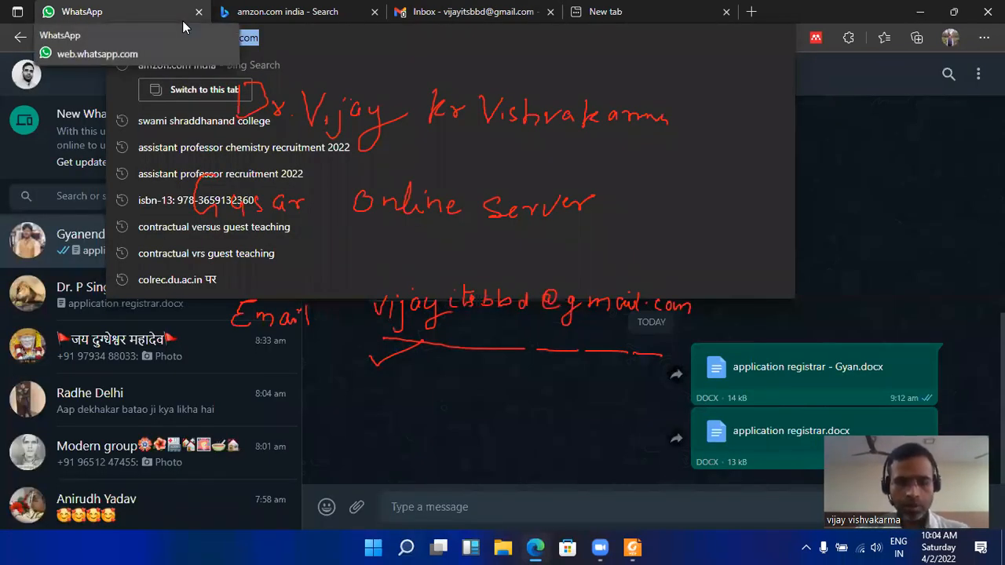
pyautogui.write('gusa')
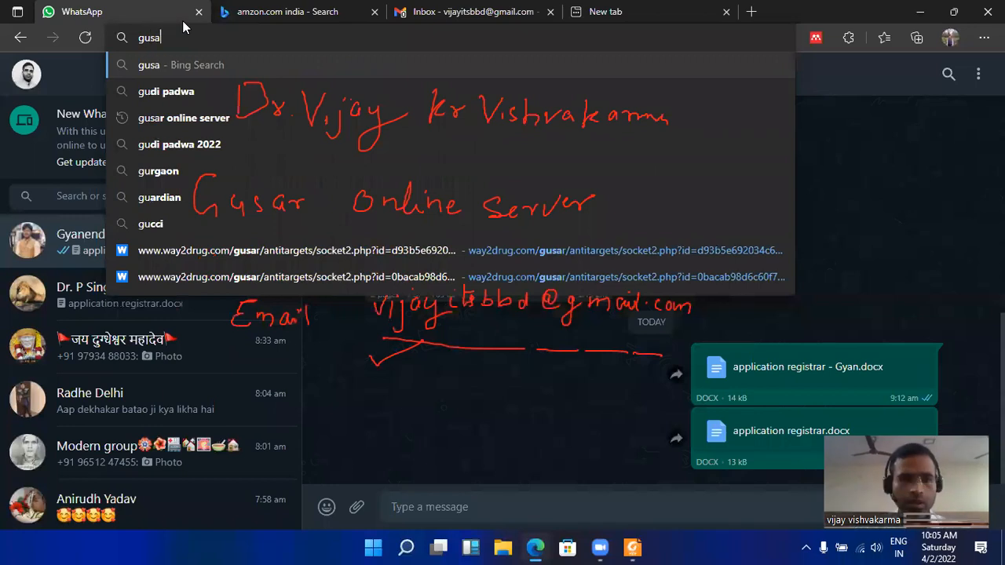
pyautogui.write('r')
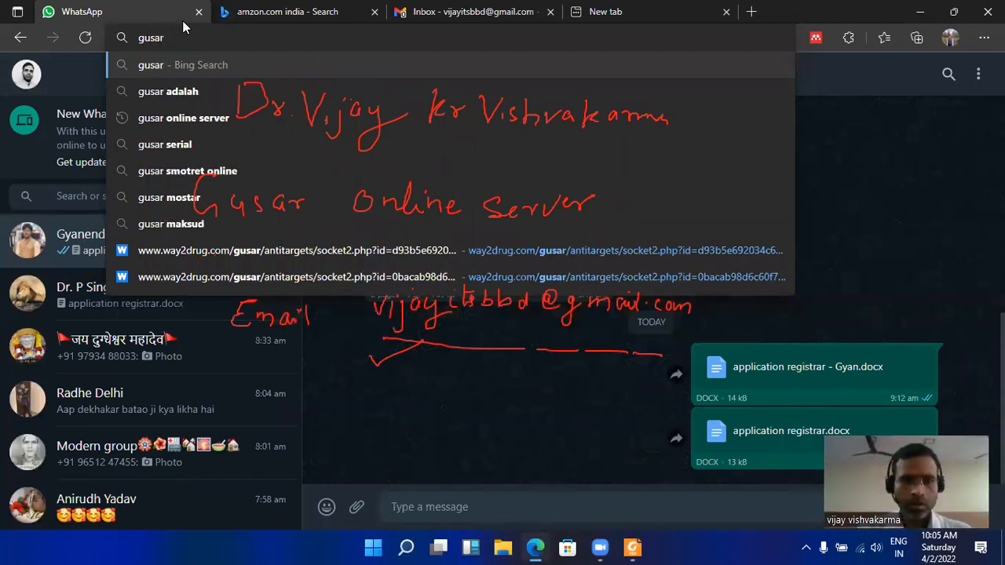
pyautogui.click(200, 119)
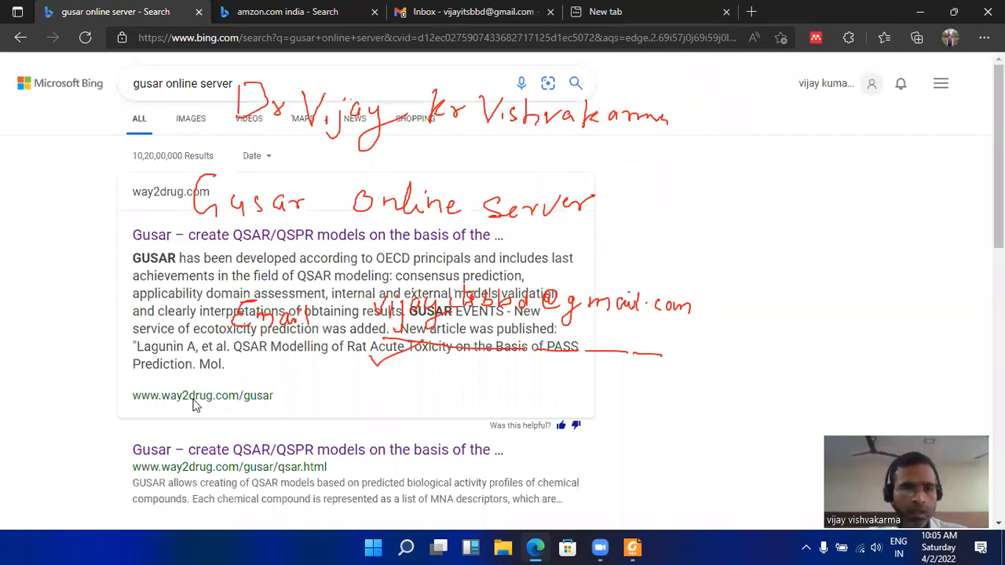
pyautogui.press('Escape')
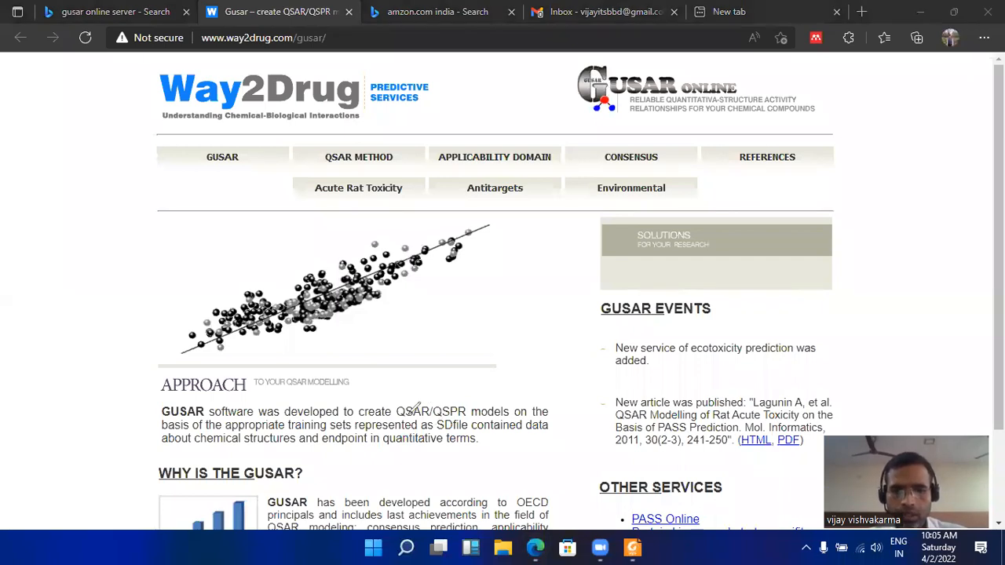
# Step: Underline QSAR/QSPR and handwrite 'Quantitative structure activity relationship' on the page
pyautogui.moveTo(389, 418); pyautogui.dragTo(465, 418)
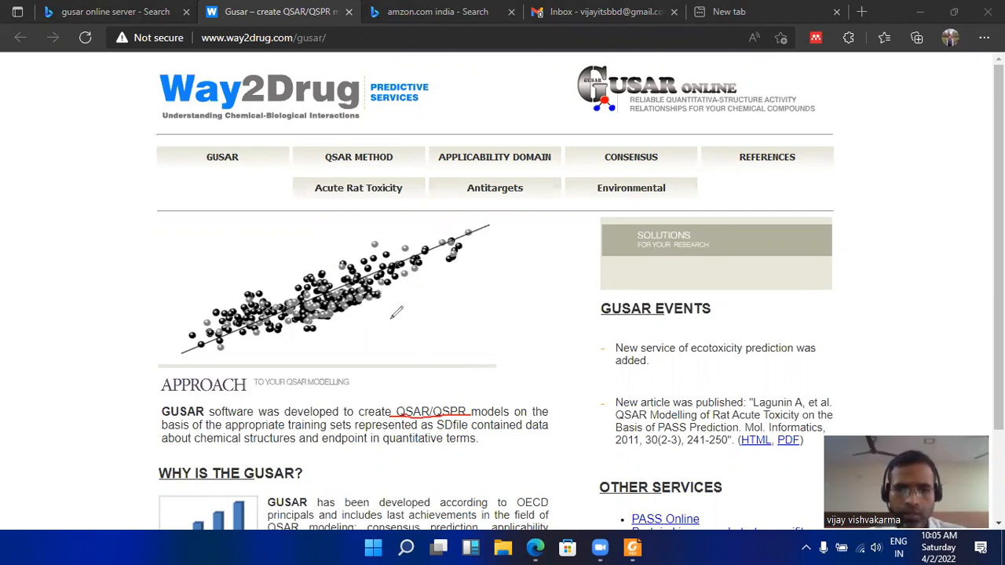
pyautogui.moveTo(393, 312)
pyautogui.mouseDown()
pyautogui.moveTo(402, 336)
pyautogui.moveTo(444, 335)
pyautogui.moveTo(449, 314)
pyautogui.moveTo(451, 334)
pyautogui.moveTo(491, 332)
pyautogui.mouseUp()
pyautogui.moveTo(493, 322)
pyautogui.mouseDown()
pyautogui.moveTo(580, 329)
pyautogui.moveTo(618, 302)
pyautogui.moveTo(655, 316)
pyautogui.moveTo(716, 306)
pyautogui.moveTo(785, 318)
pyautogui.moveTo(835, 312)
pyautogui.moveTo(862, 326)
pyautogui.moveTo(915, 329)
pyautogui.mouseUp()
pyautogui.moveTo(817, 336); pyautogui.dragTo(854, 339)
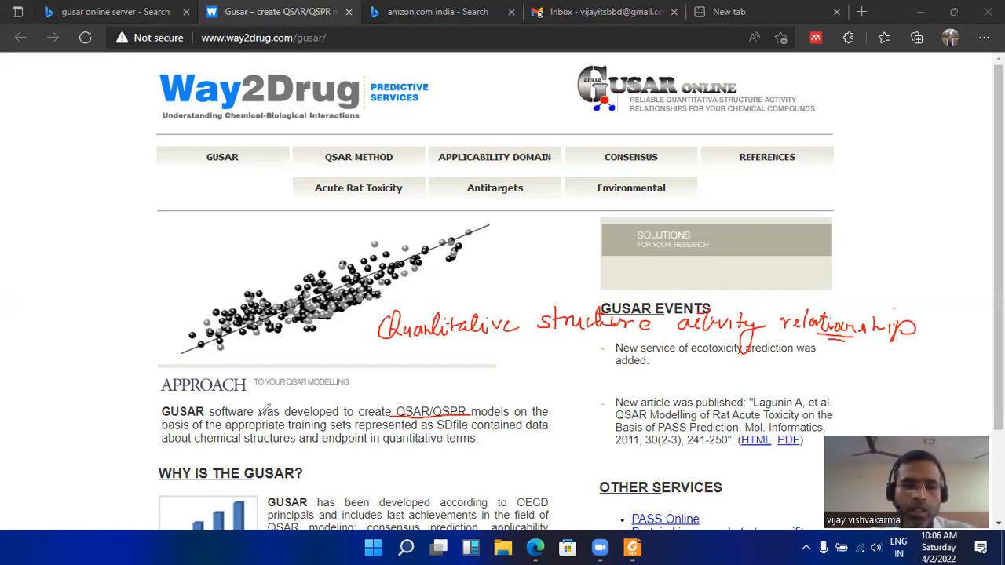
# Step: Mark QSAR/QSPR and underline 'SDfile contained data' and 'chemical structures' in the paragraph
pyautogui.moveTo(471, 405); pyautogui.dragTo(429, 426)
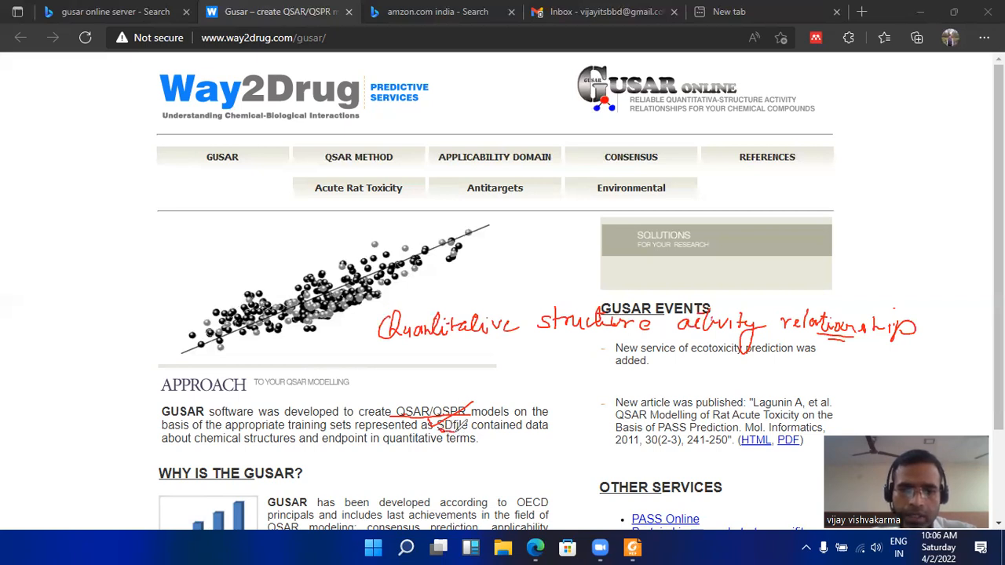
pyautogui.moveTo(440, 429); pyautogui.dragTo(547, 430)
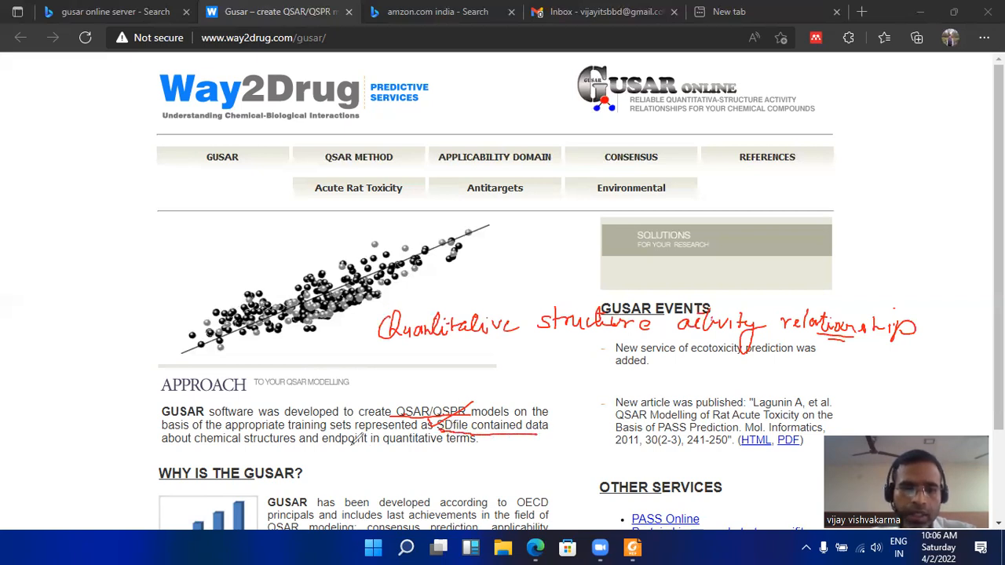
pyautogui.moveTo(196, 447); pyautogui.dragTo(308, 452)
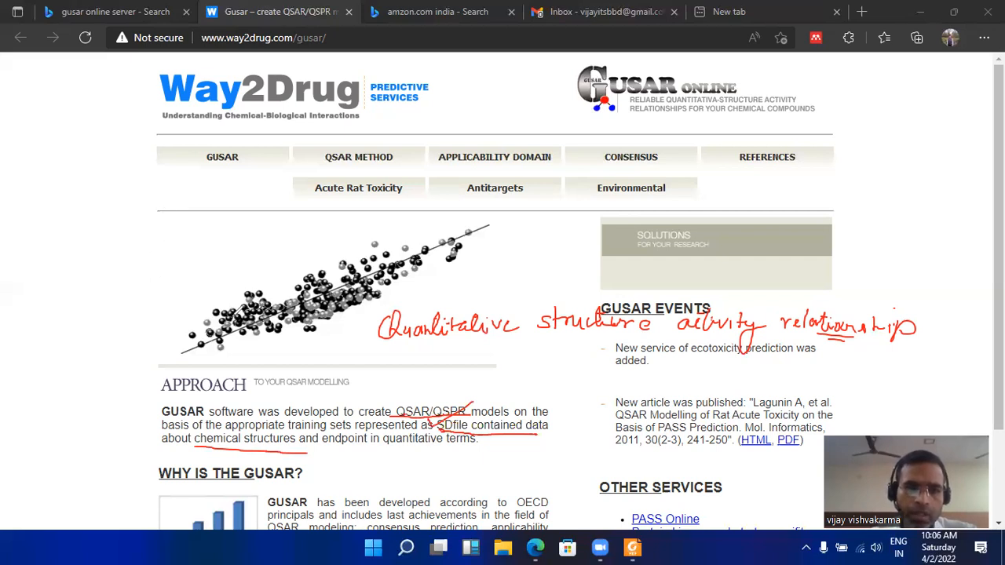
# Step: Tick 'terms', underline the site tagline and circle the GUSAR heading
pyautogui.moveTo(433, 457); pyautogui.dragTo(467, 433)
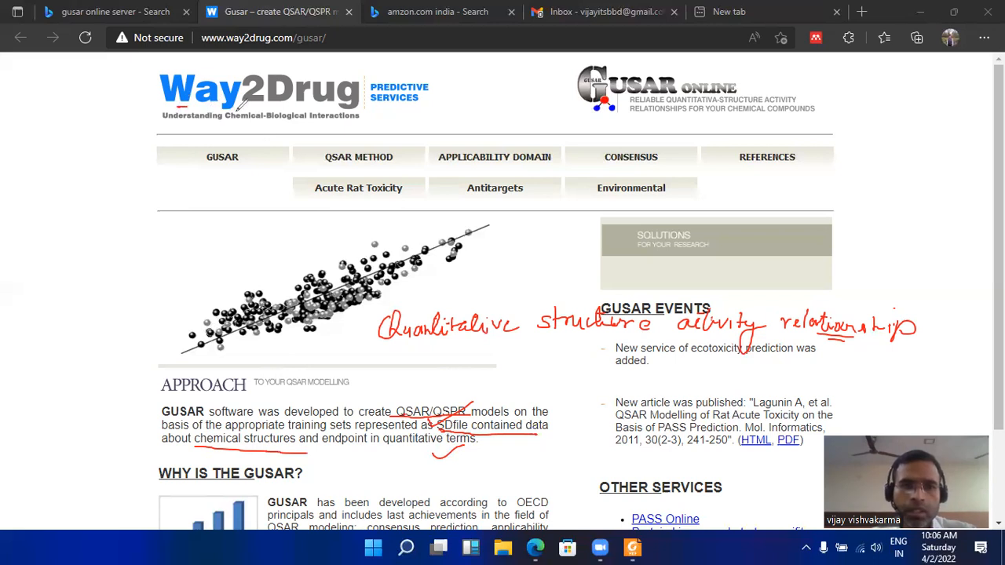
pyautogui.moveTo(178, 108); pyautogui.dragTo(322, 116)
pyautogui.moveTo(227, 135); pyautogui.dragTo(234, 132)
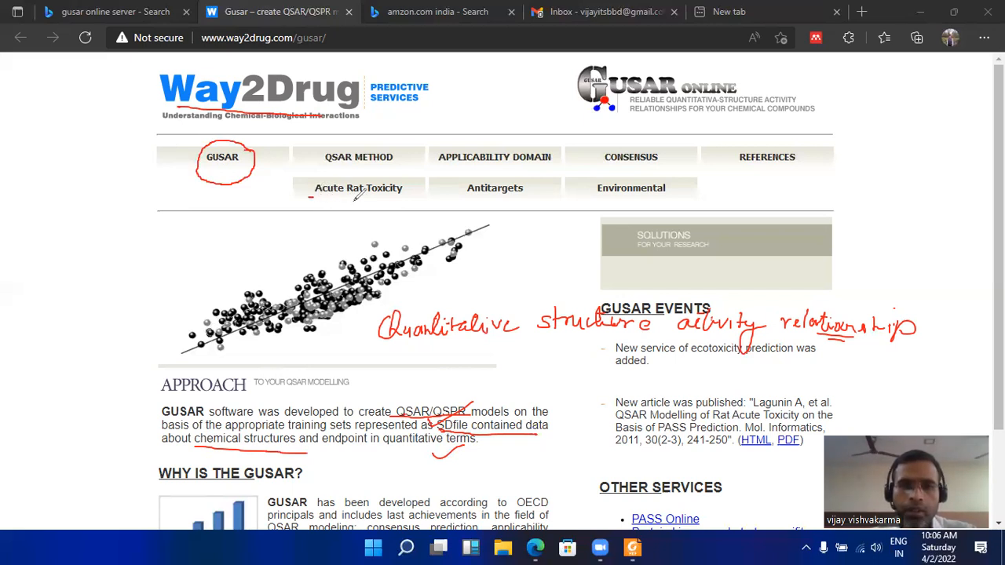
# Step: Underline and tick the Acute Rat Toxicity, Antitargets and Environmental services, and underline SDfile
pyautogui.moveTo(310, 198); pyautogui.dragTo(522, 197)
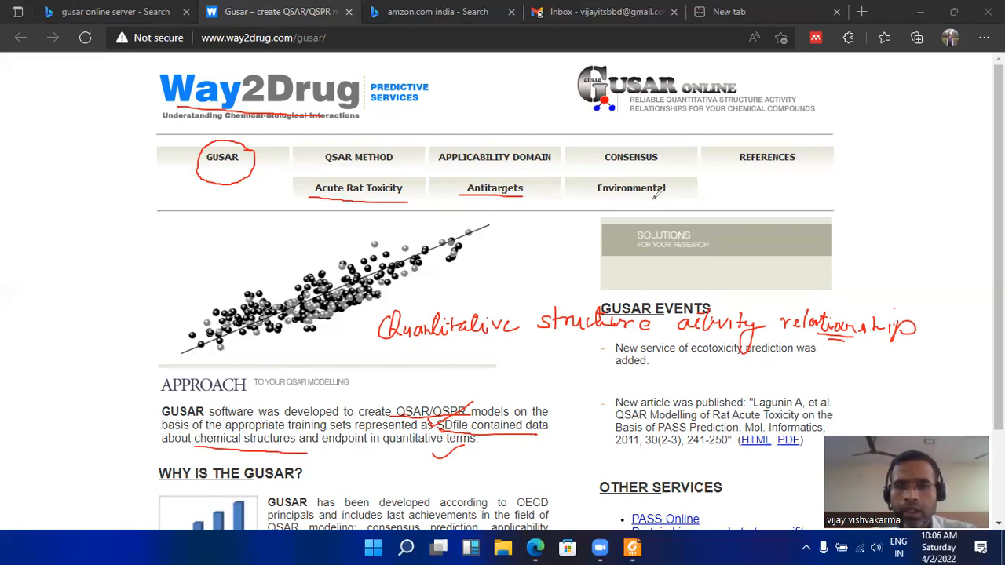
pyautogui.moveTo(598, 198); pyautogui.dragTo(676, 198)
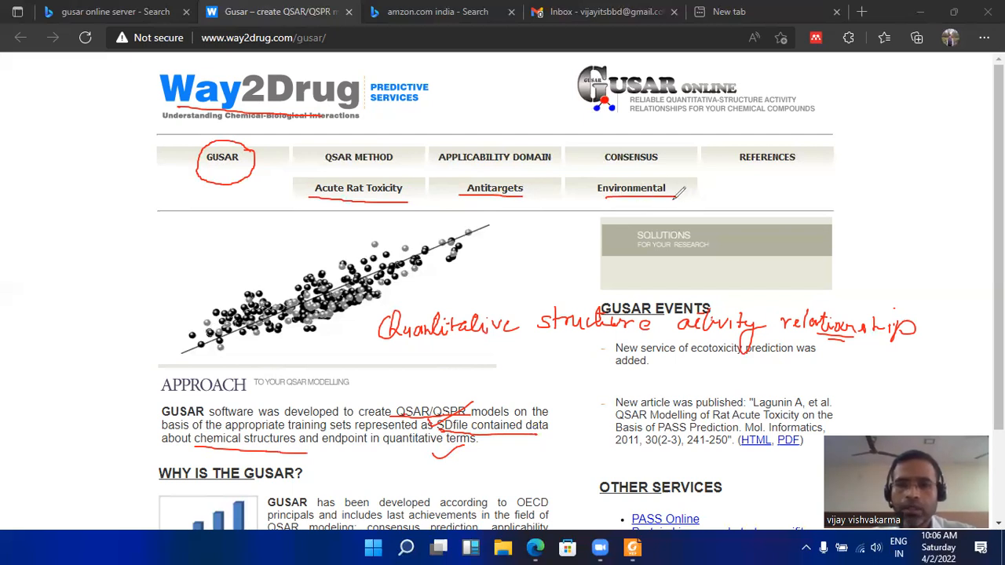
pyautogui.moveTo(674, 197); pyautogui.dragTo(701, 189)
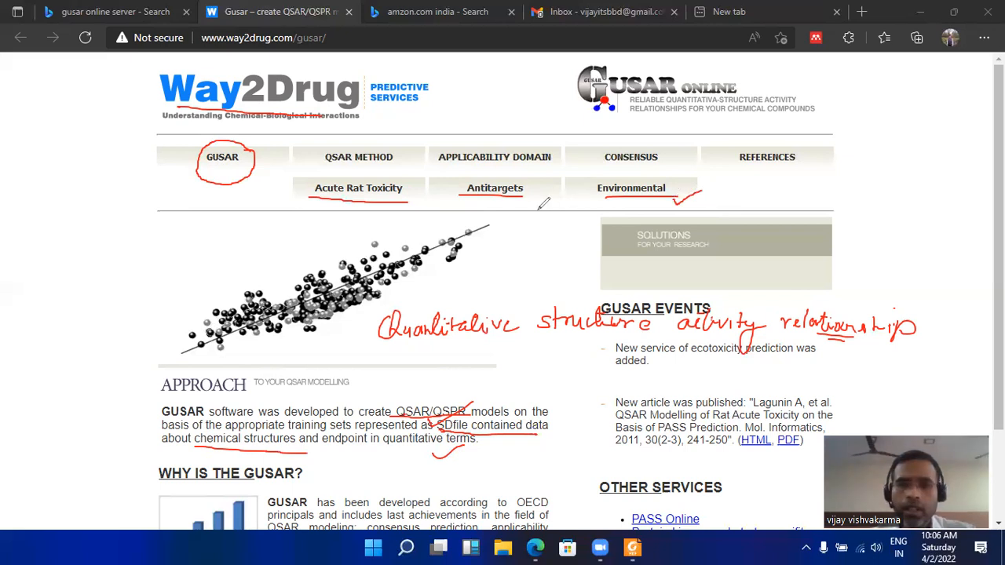
pyautogui.moveTo(523, 201); pyautogui.dragTo(543, 187)
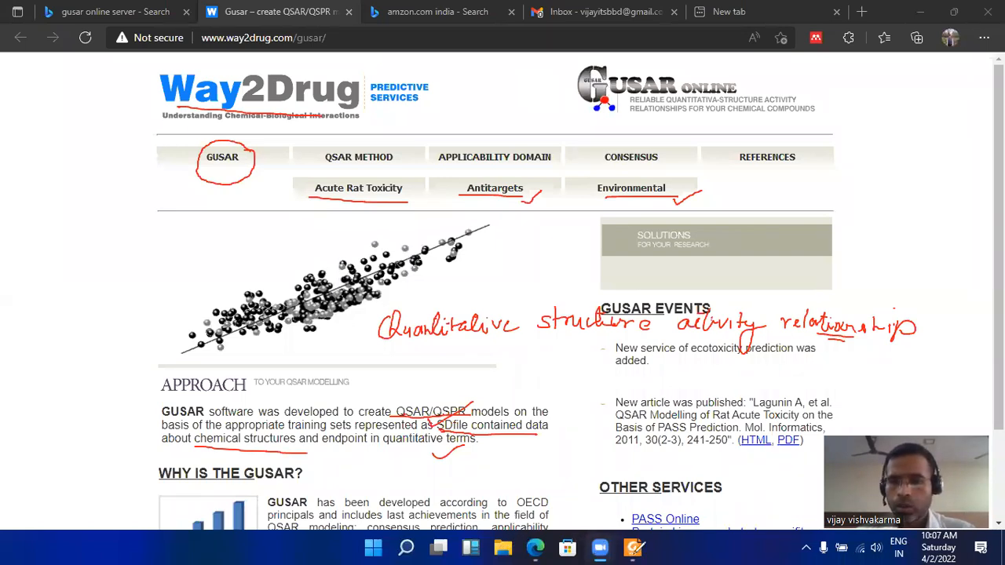
pyautogui.moveTo(438, 430); pyautogui.dragTo(468, 430)
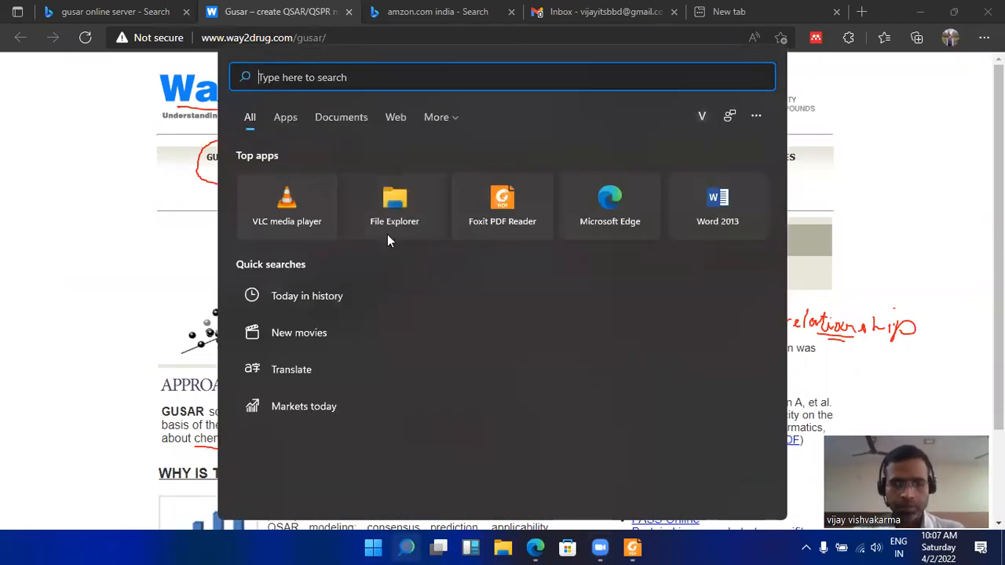
pyautogui.write('chem')
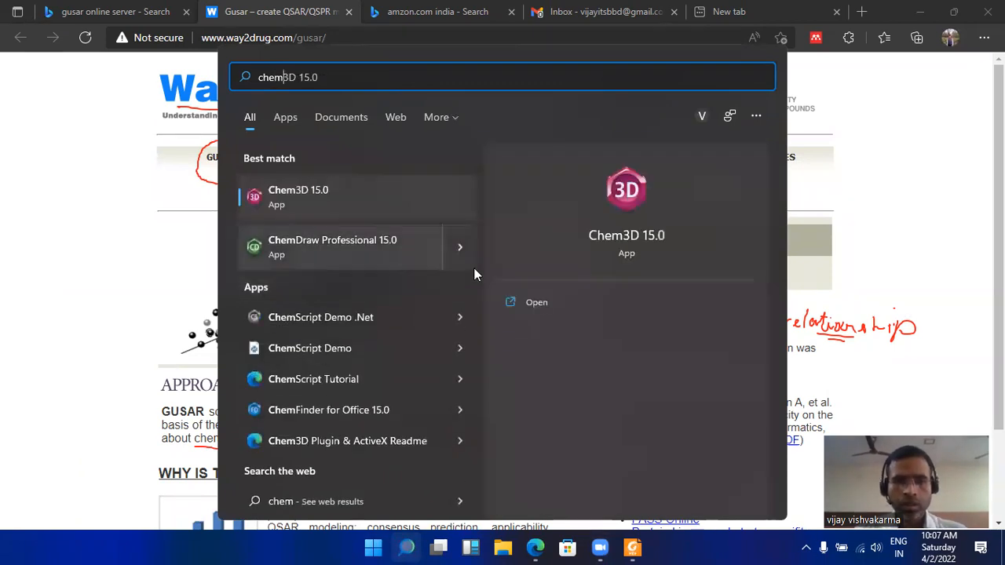
# Step: Launch ChemDraw Professional 15.0 from Windows search and dismiss the activation privilege error
pyautogui.click(350, 238)
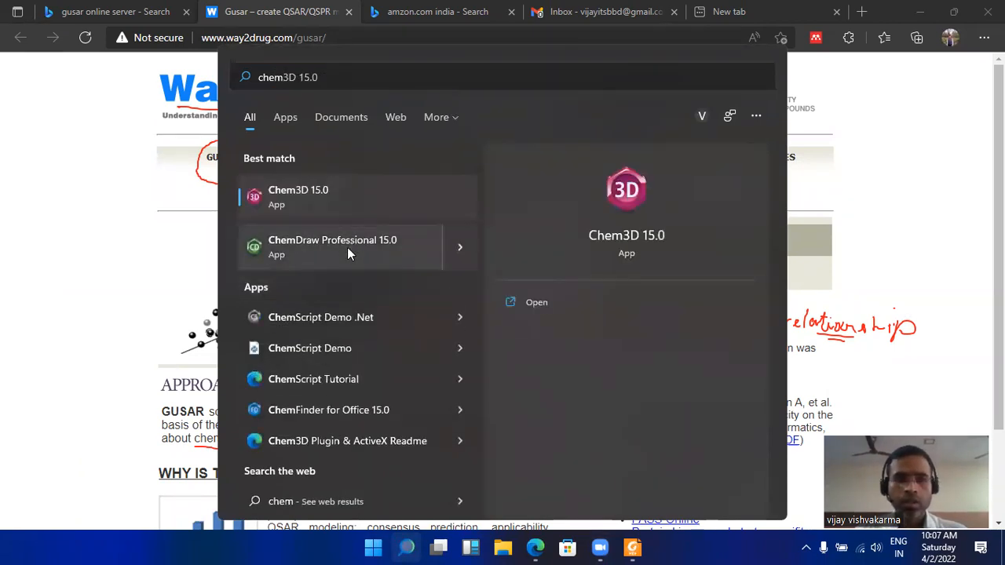
pyautogui.click(350, 241)
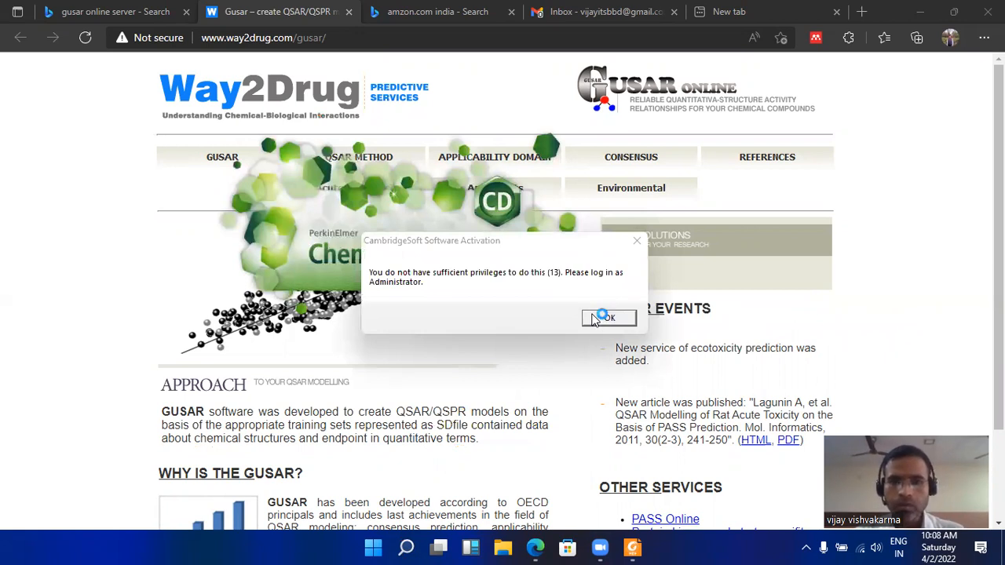
pyautogui.click(595, 318)
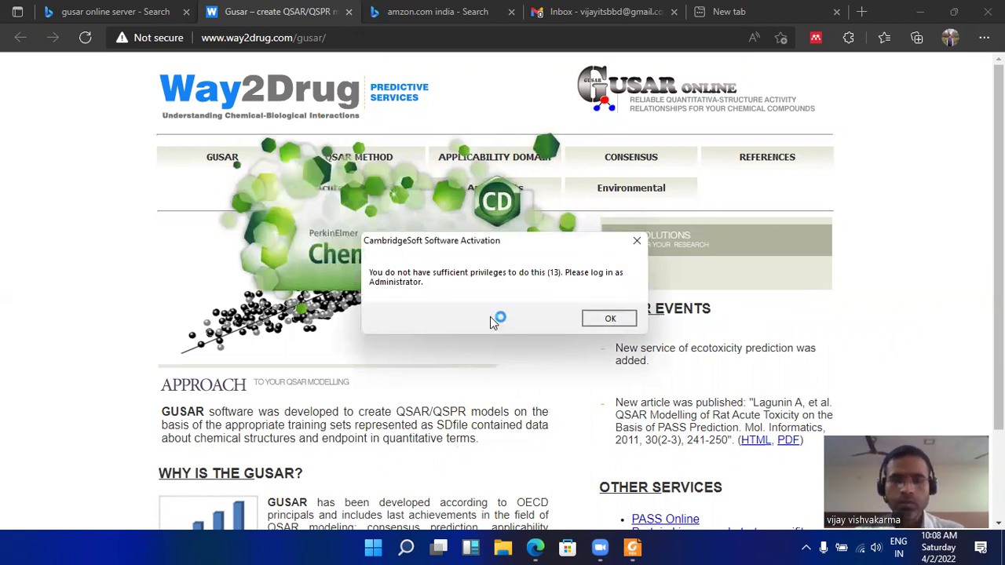
pyautogui.click(920, 12)
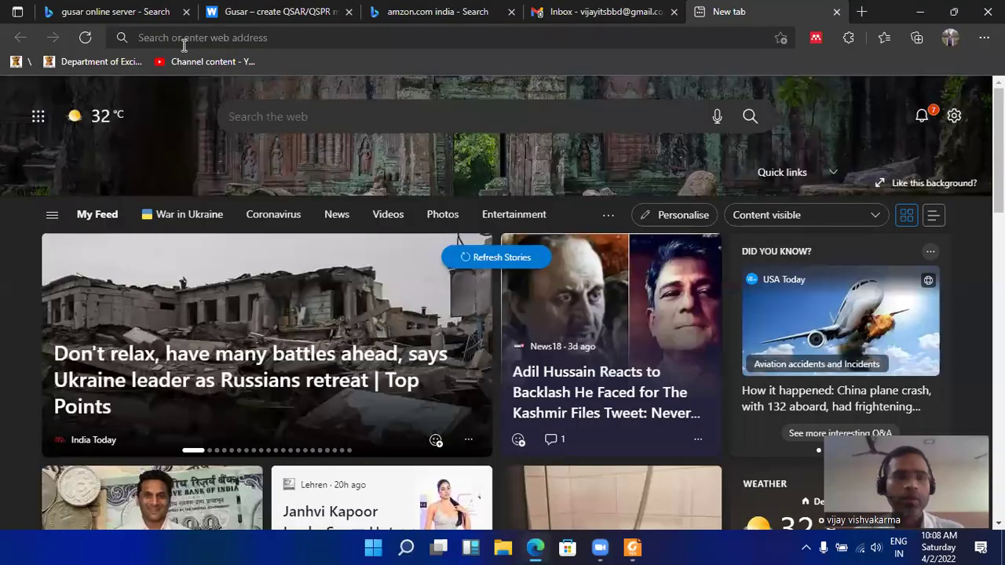
pyautogui.click(183, 45)
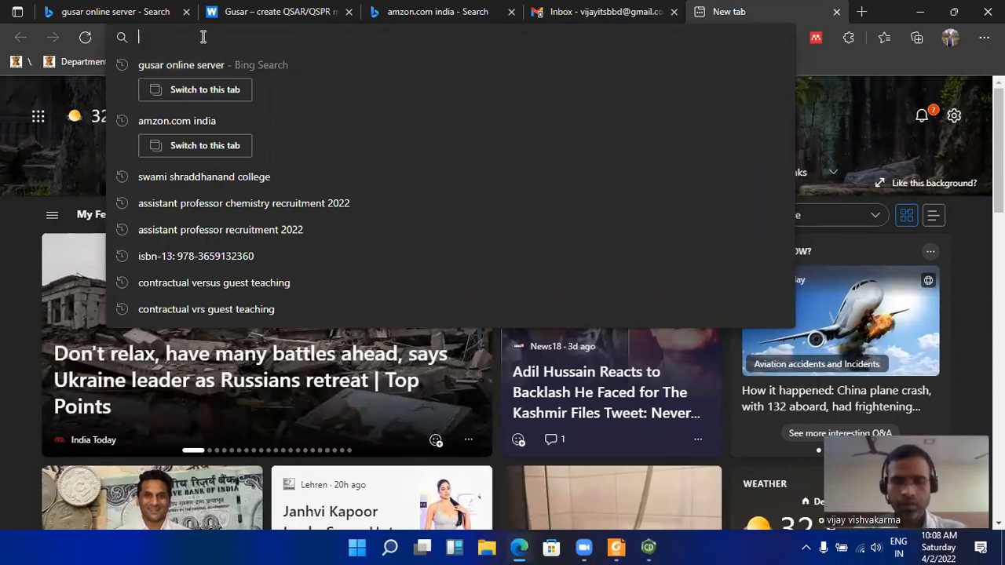
pyautogui.write('euge')
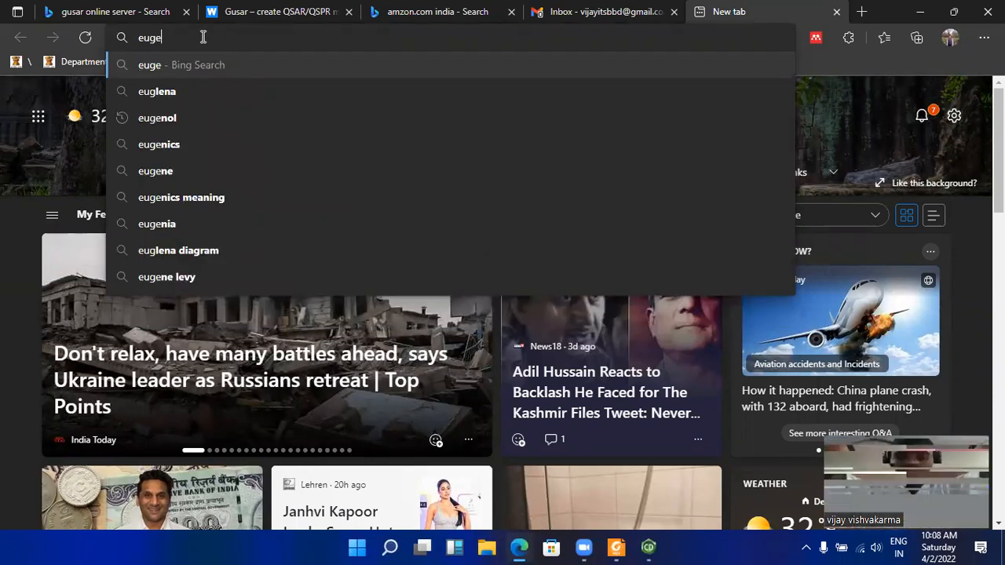
pyautogui.write('nol')
# Step: Run a Bing search for 'eugenol structure'
pyautogui.click(190, 94)
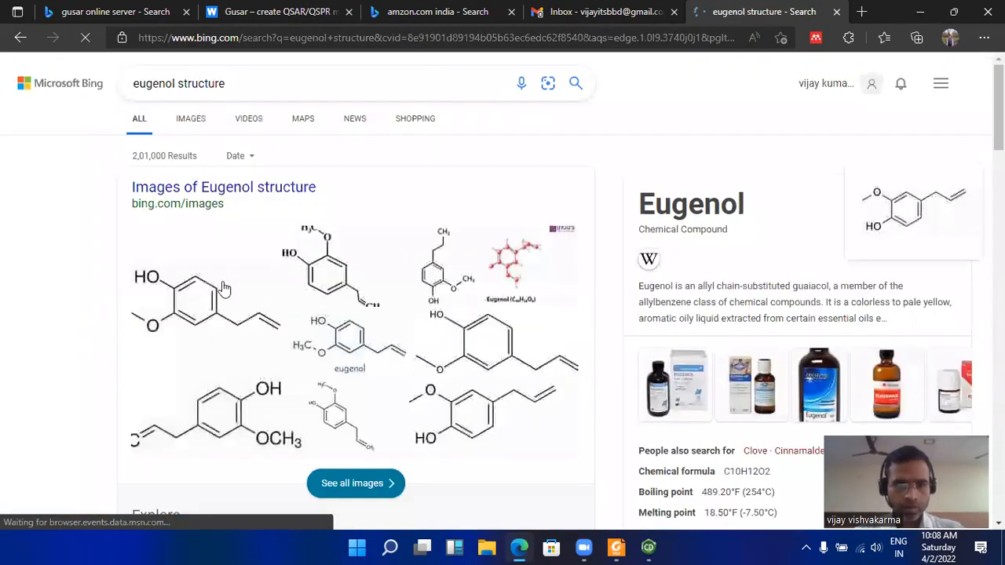
# Step: Attempt Save image as on the first eugenol image, paste stray text into ChemDraw and delete it, then cancel the save
pyautogui.rightClick(236, 272)
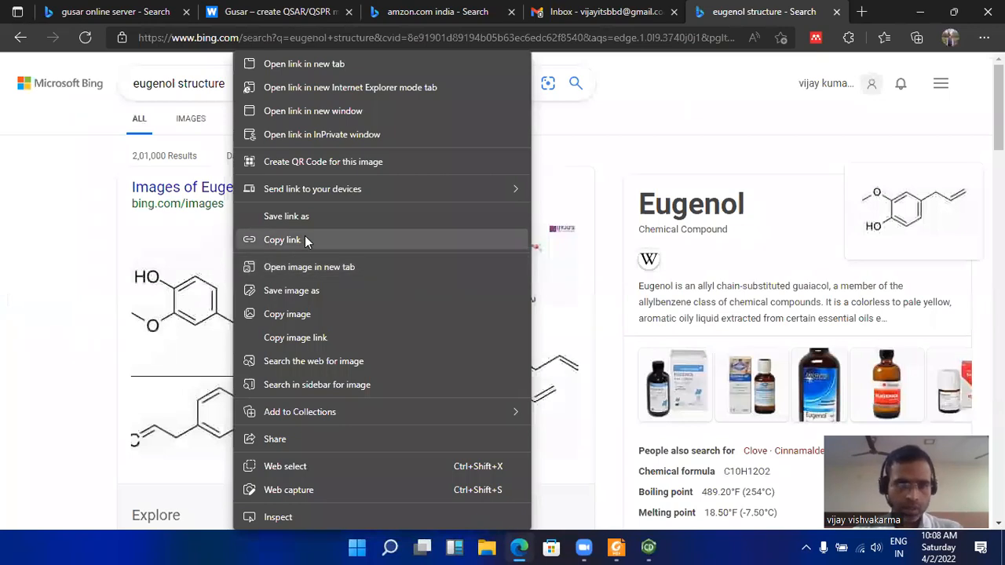
pyautogui.click(298, 314)
pyautogui.moveTo(649, 547)
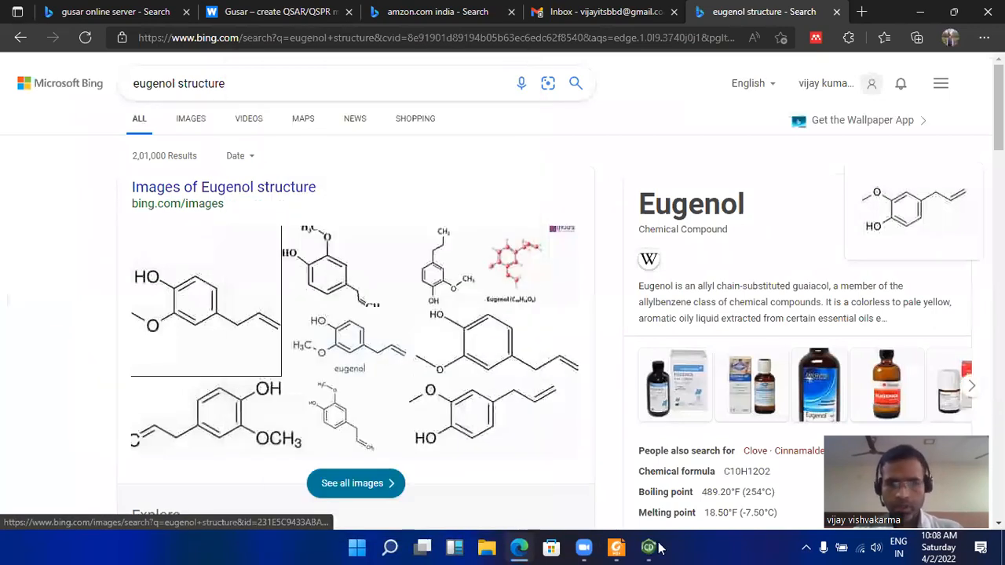
pyautogui.click(682, 485)
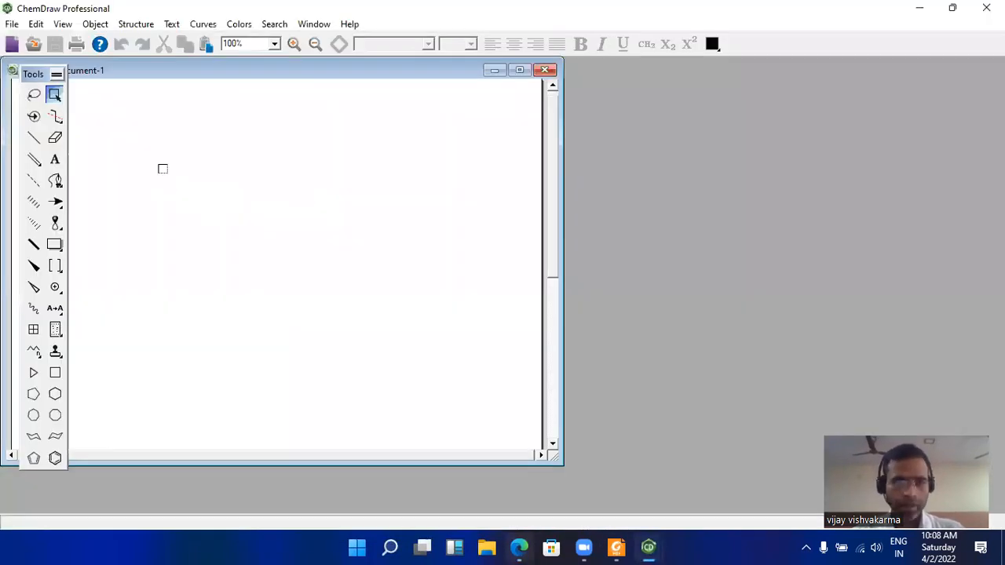
pyautogui.hotkey('ctrl', 'v')
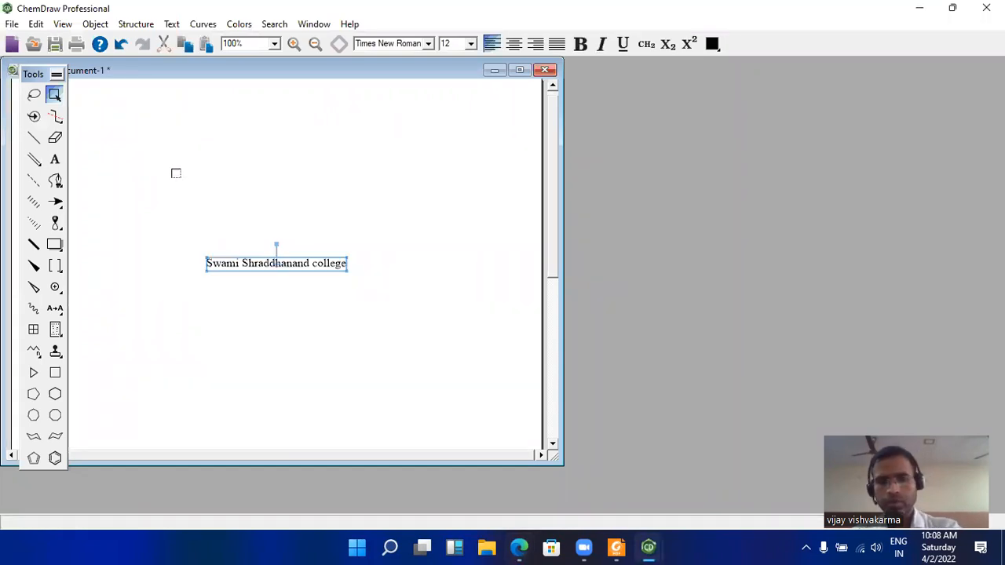
pyautogui.press('Delete')
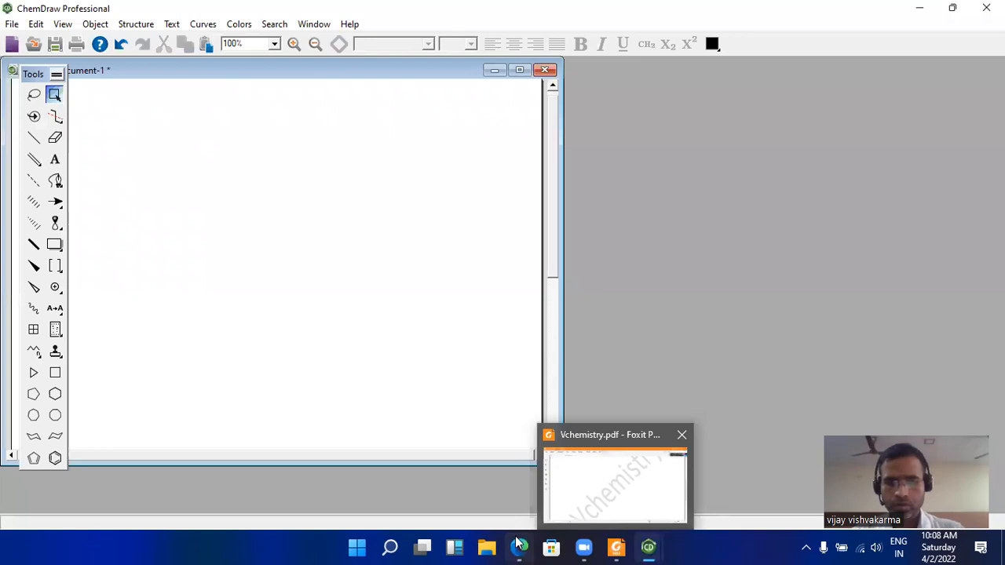
pyautogui.click(520, 546)
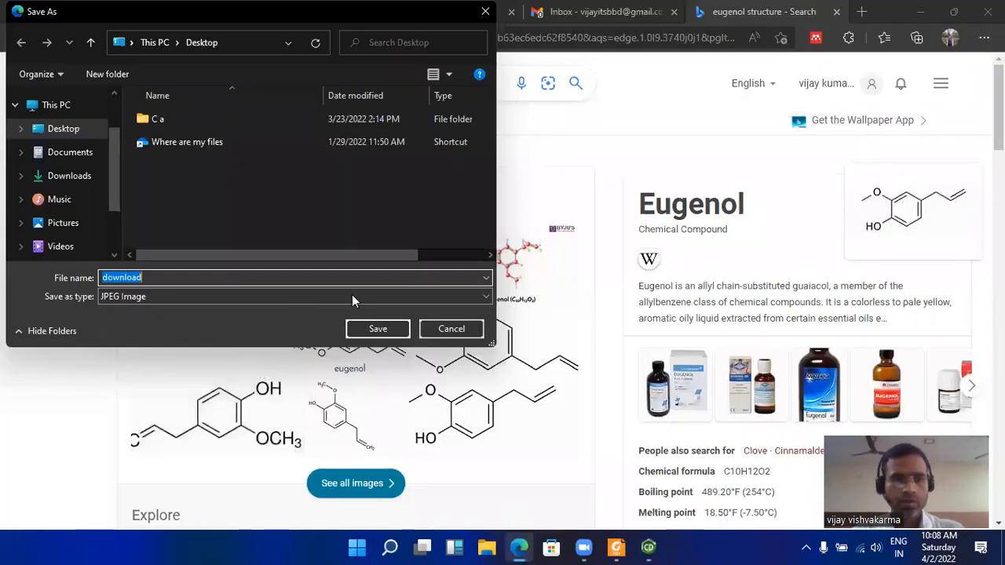
pyautogui.click(452, 329)
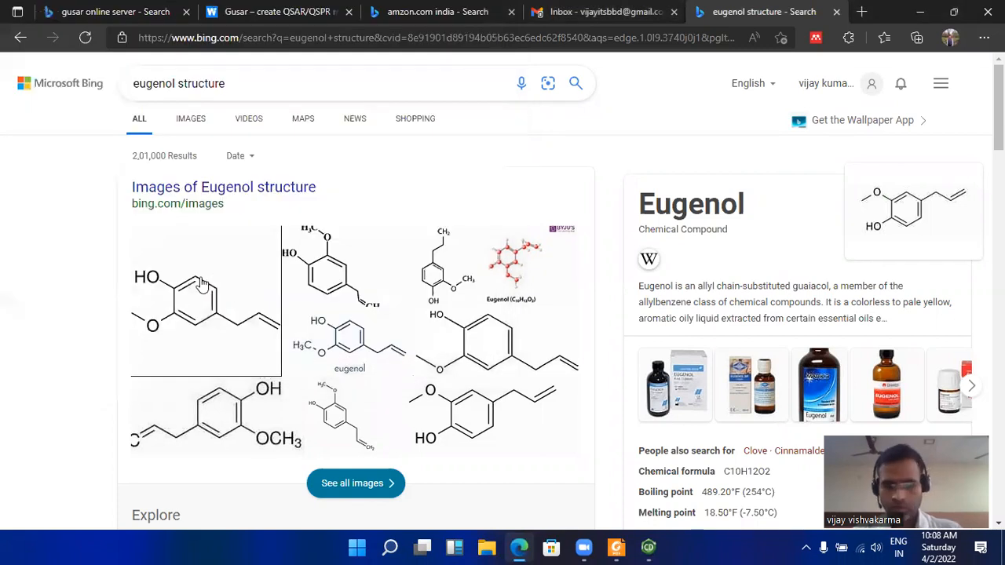
# Step: Copy the first eugenol structure image and switch to the ChemDraw document
pyautogui.rightClick(206, 273)
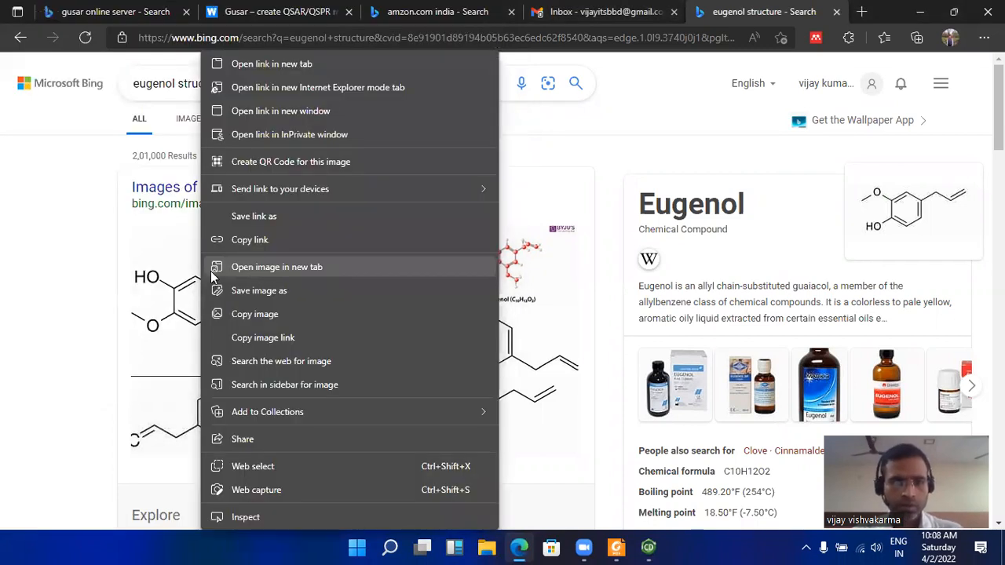
pyautogui.click(257, 328)
pyautogui.click(650, 547)
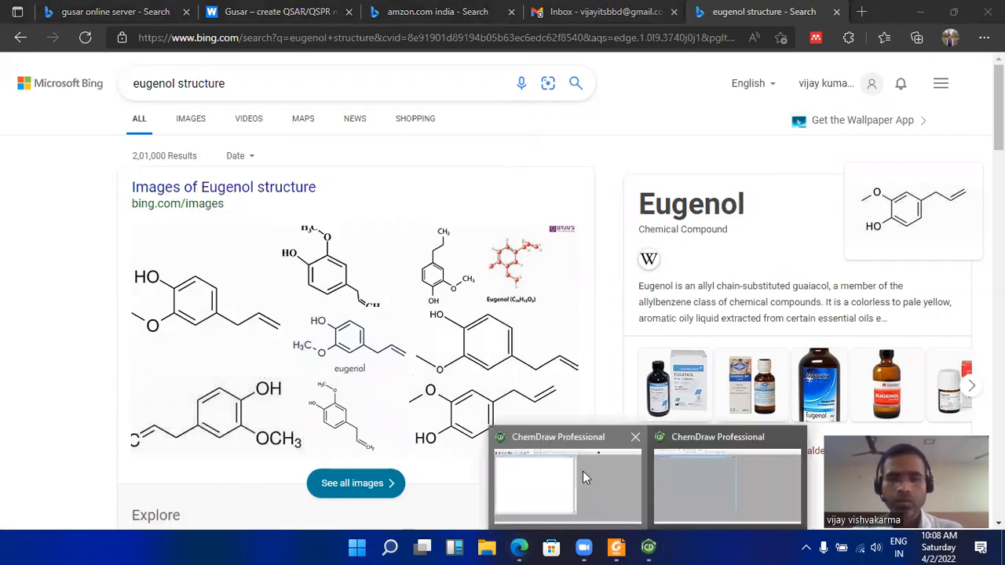
pyautogui.click(582, 471)
# Step: Paste the eugenol picture at the page top and place a benzene ring below it
pyautogui.hotkey('ctrl', 'v')
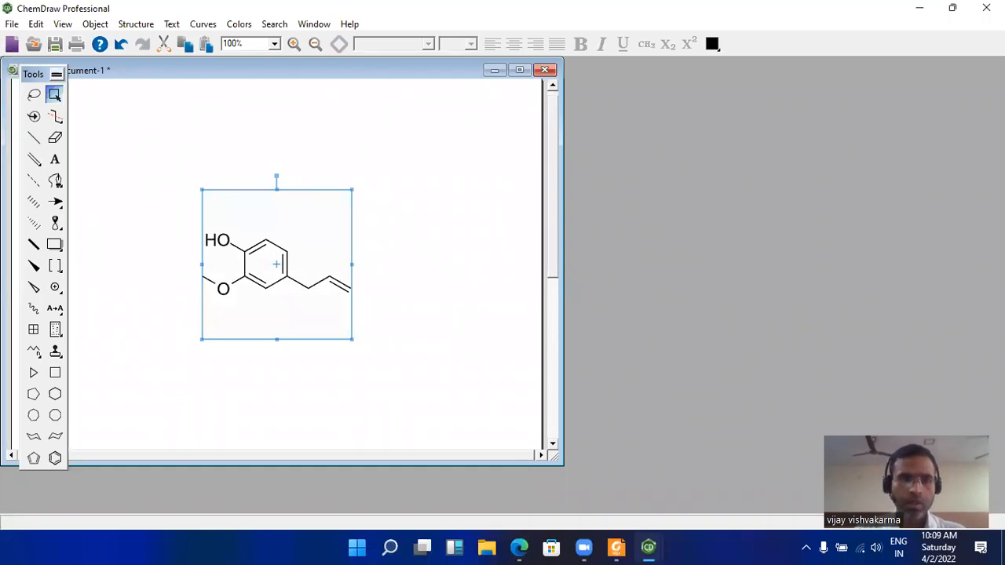
pyautogui.moveTo(276, 265); pyautogui.dragTo(272, 174)
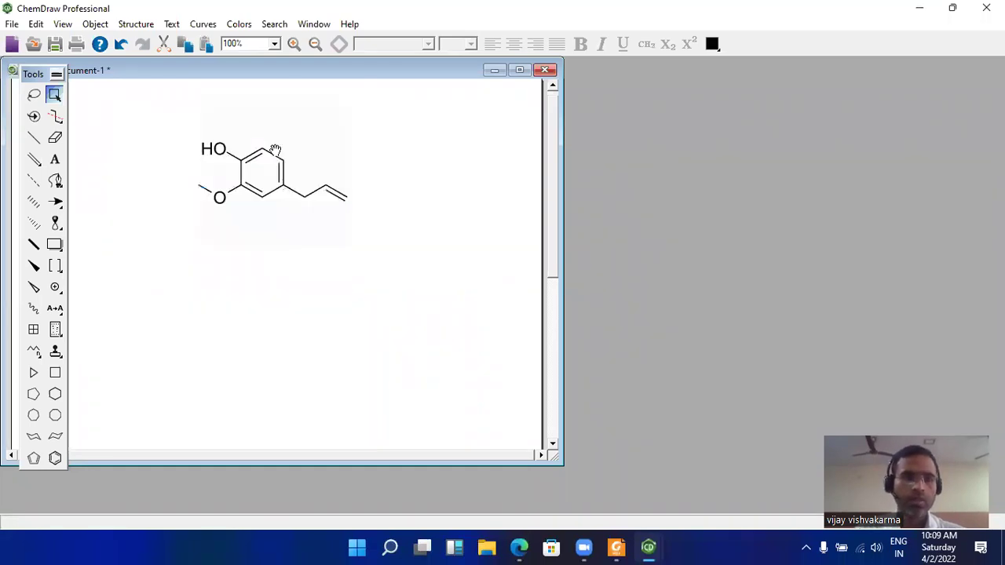
pyautogui.click(55, 458)
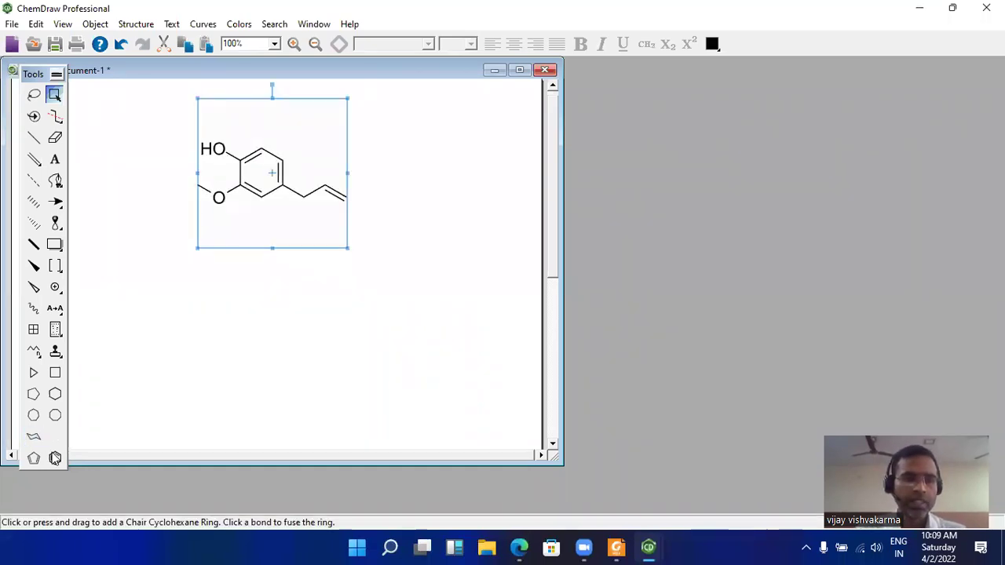
pyautogui.click(167, 311)
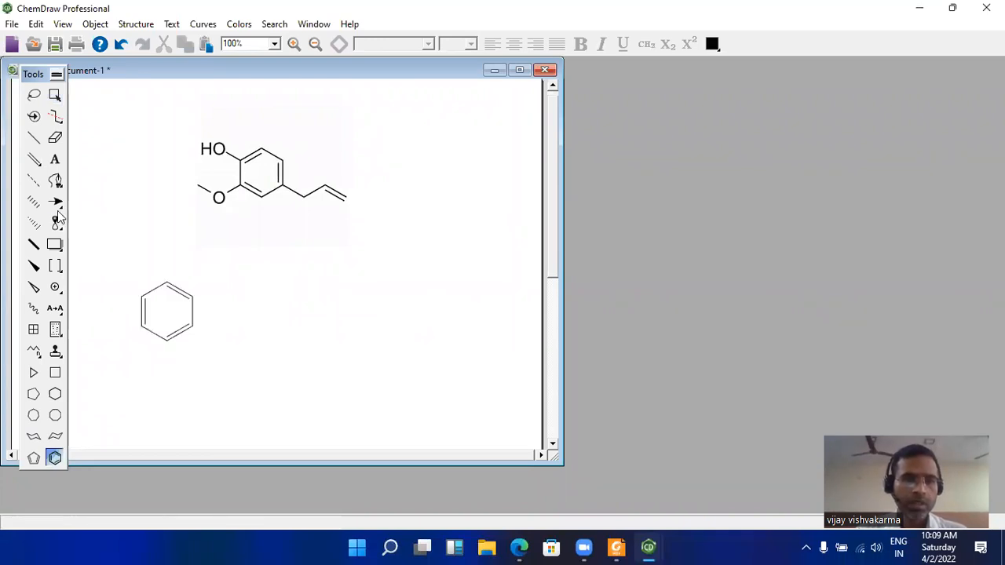
# Step: Add the HO group and the OCH3 group on the ring's left atoms
pyautogui.click(34, 138)
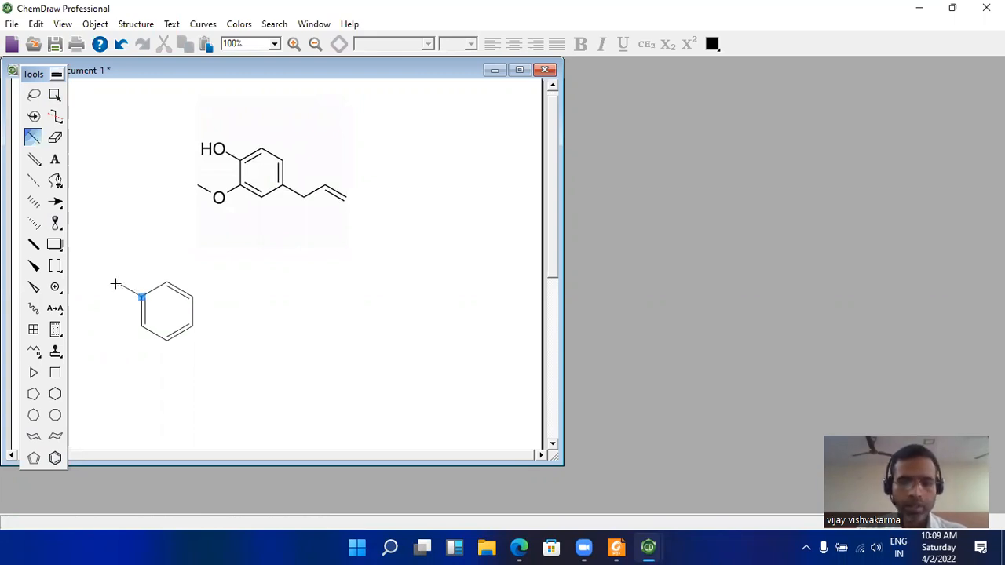
pyautogui.moveTo(141, 296); pyautogui.dragTo(115, 283)
pyautogui.press('o')
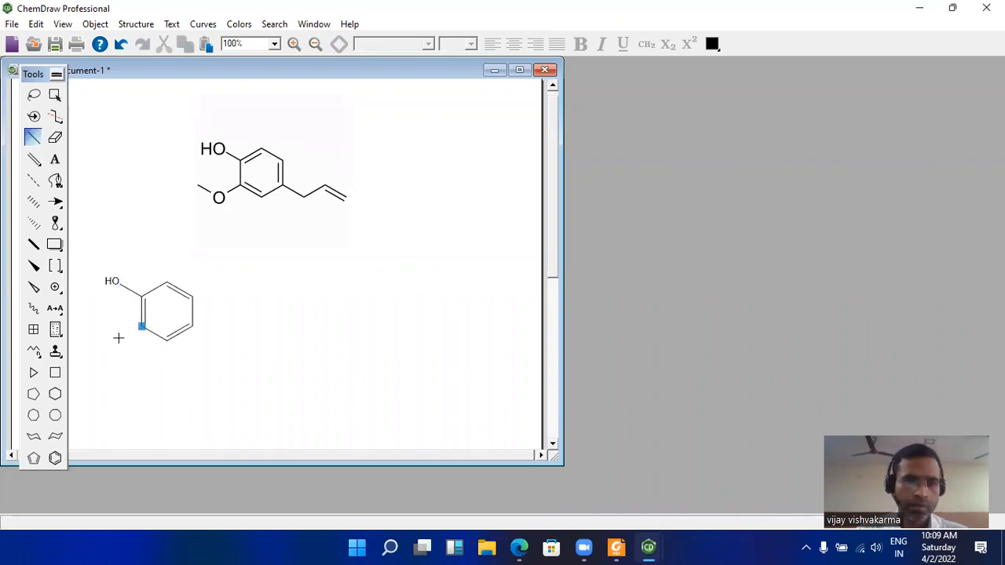
pyautogui.click(118, 338)
pyautogui.press('o')
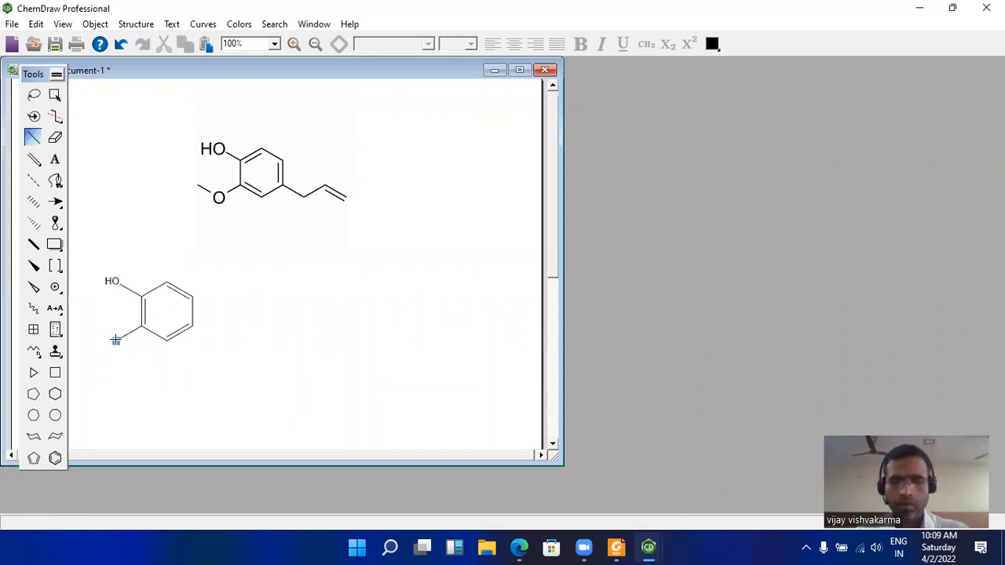
pyautogui.click(119, 339)
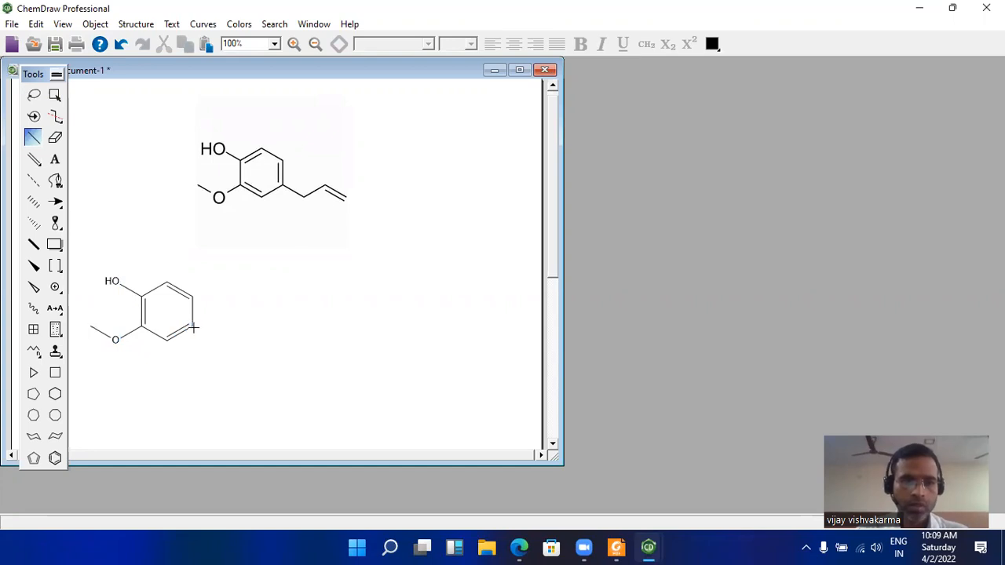
# Step: Draw the three-carbon allyl side chain off the ring's right atom
pyautogui.click(211, 341)
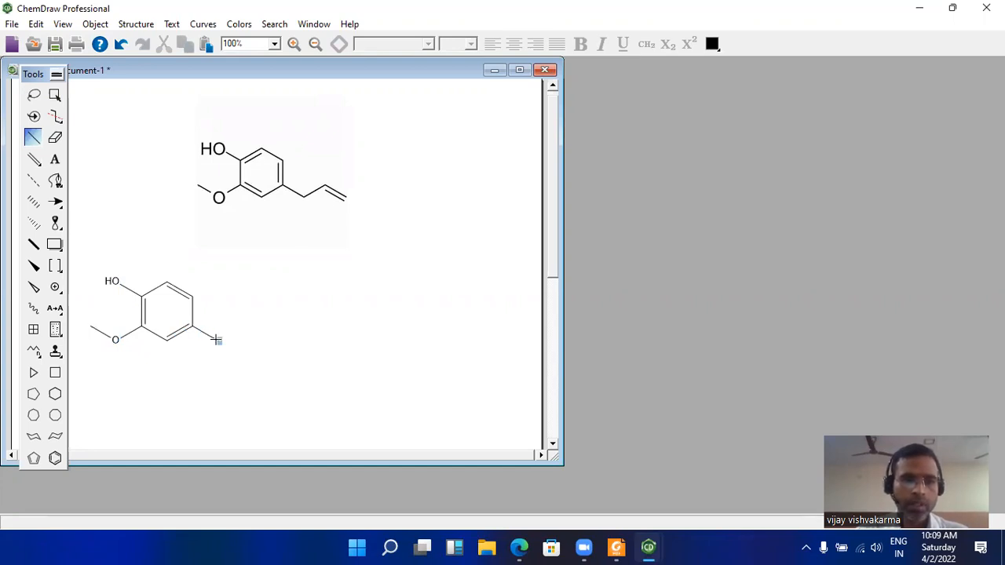
pyautogui.click(218, 338)
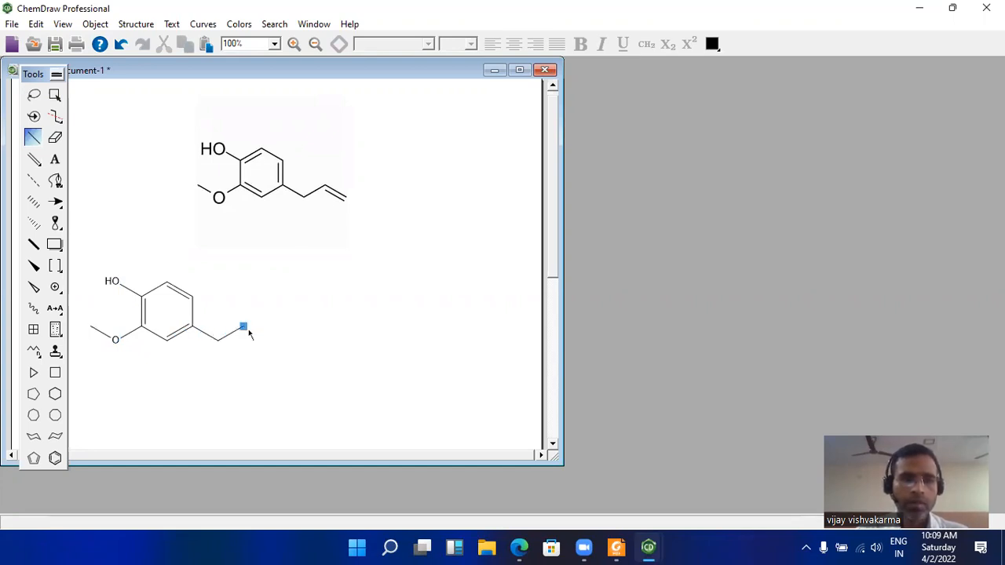
pyautogui.click(250, 334)
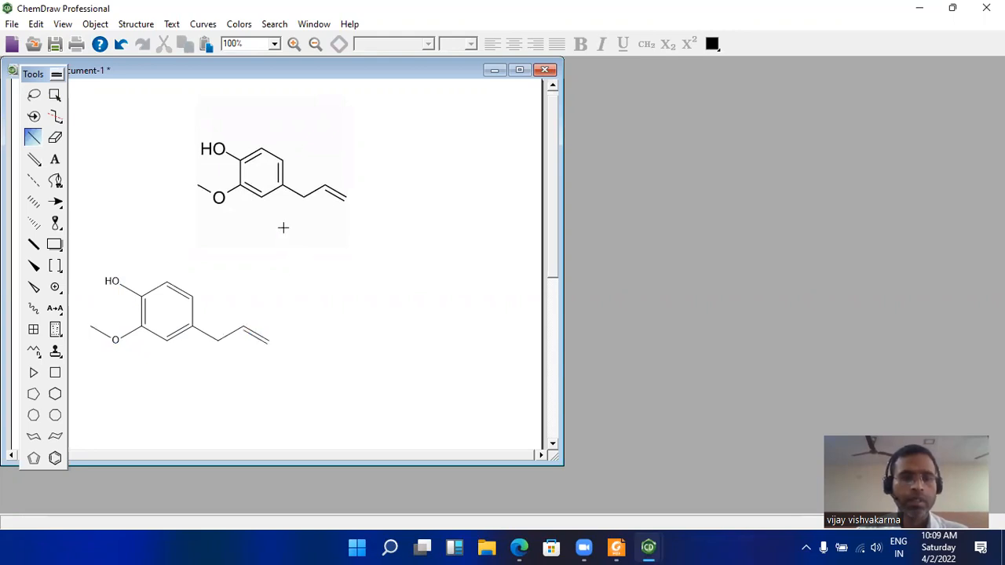
# Step: Select the pasted reference picture and delete it
pyautogui.click(54, 94)
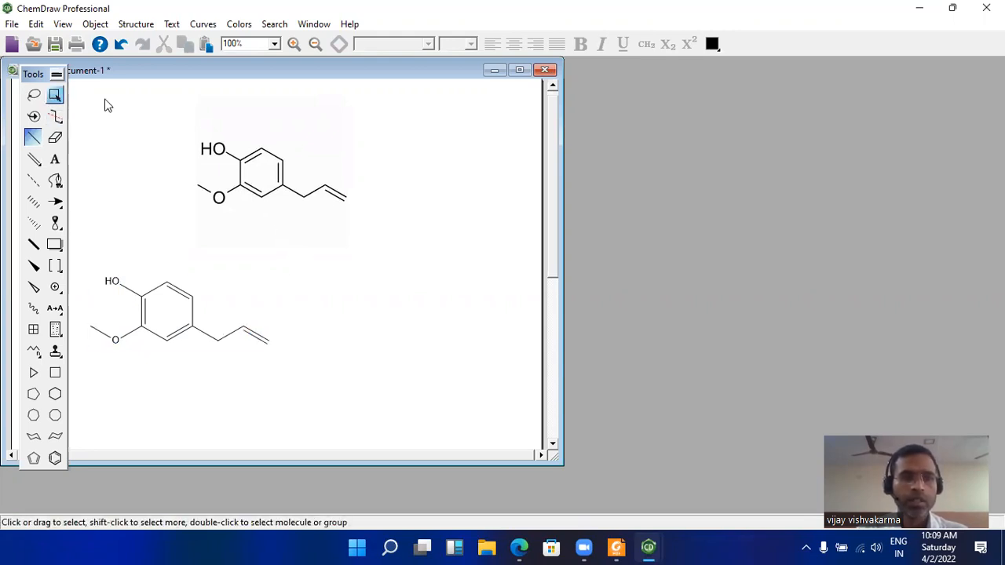
pyautogui.click(234, 169)
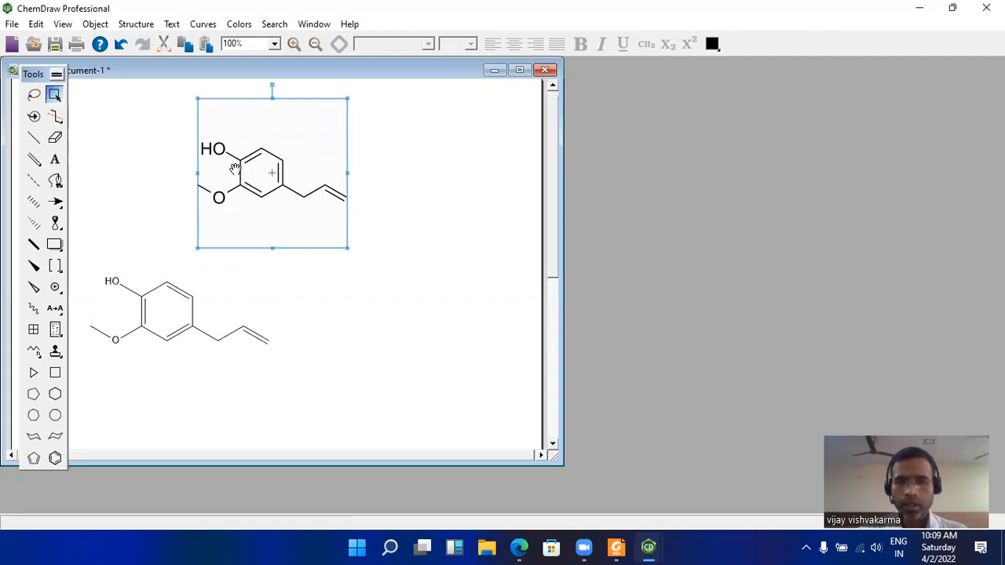
pyautogui.press('Delete')
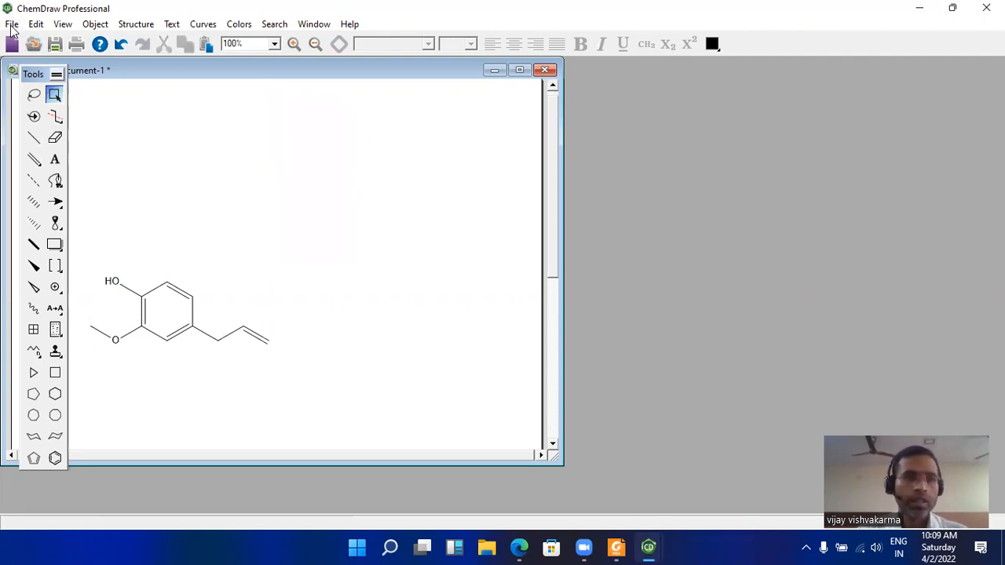
# Step: Save the drawing as eugenol.cdx on the Desktop, replacing the existing file
pyautogui.click(11, 25)
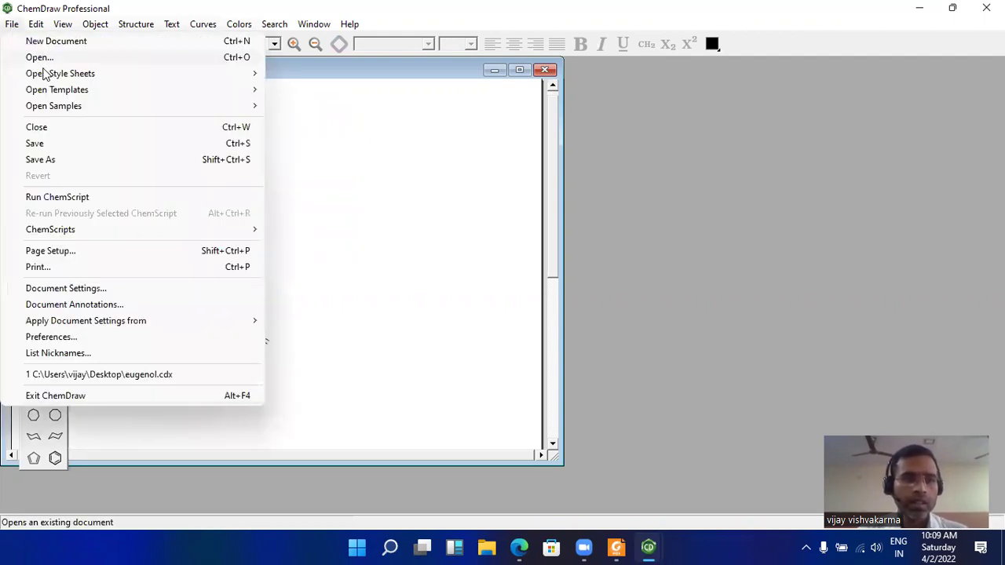
pyautogui.click(41, 148)
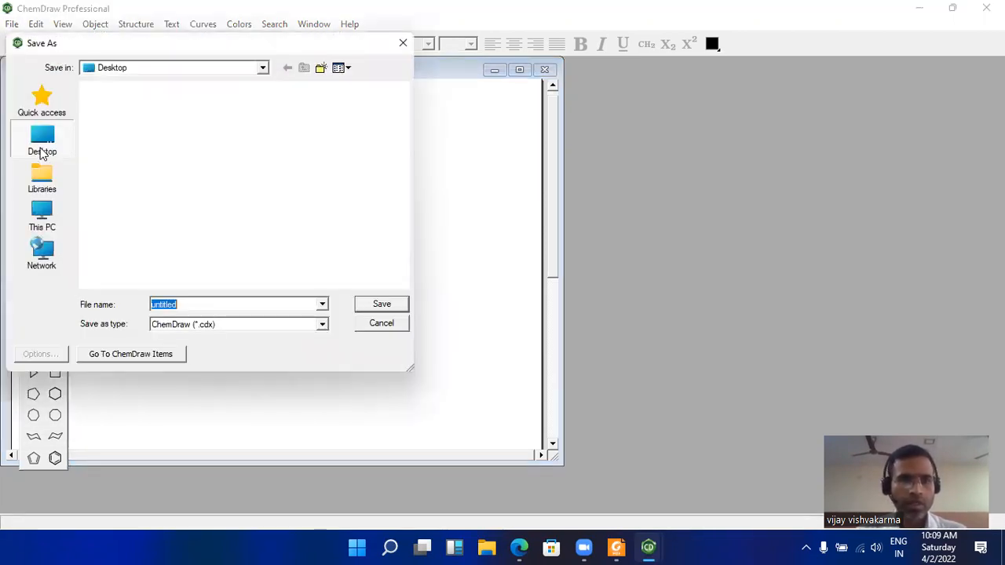
pyautogui.click(292, 230)
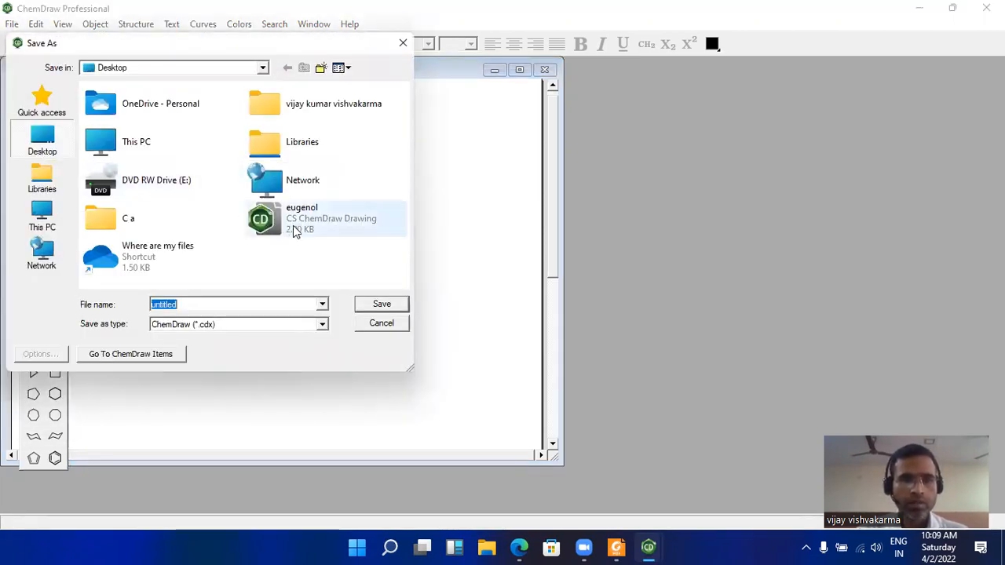
pyautogui.click(382, 304)
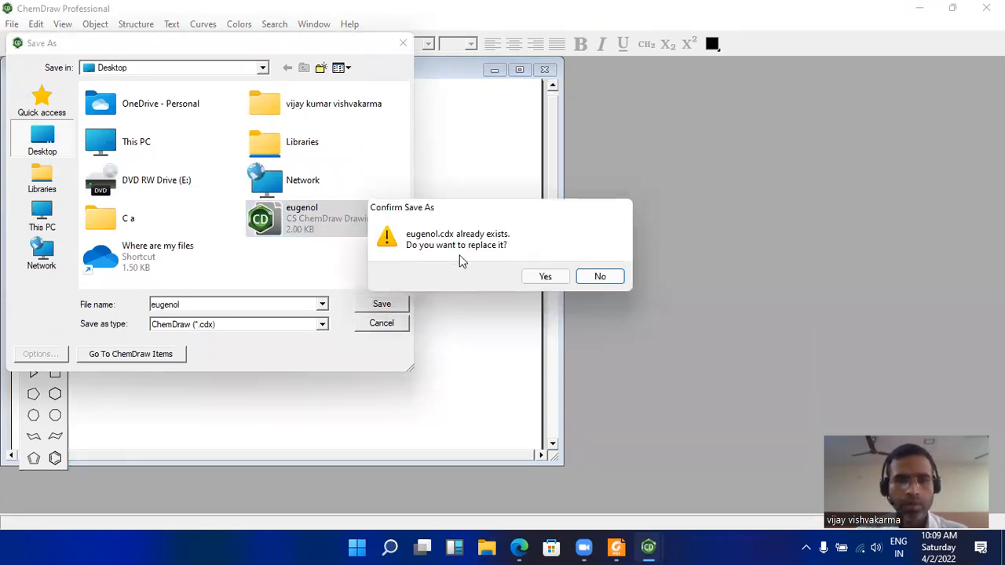
pyautogui.click(549, 277)
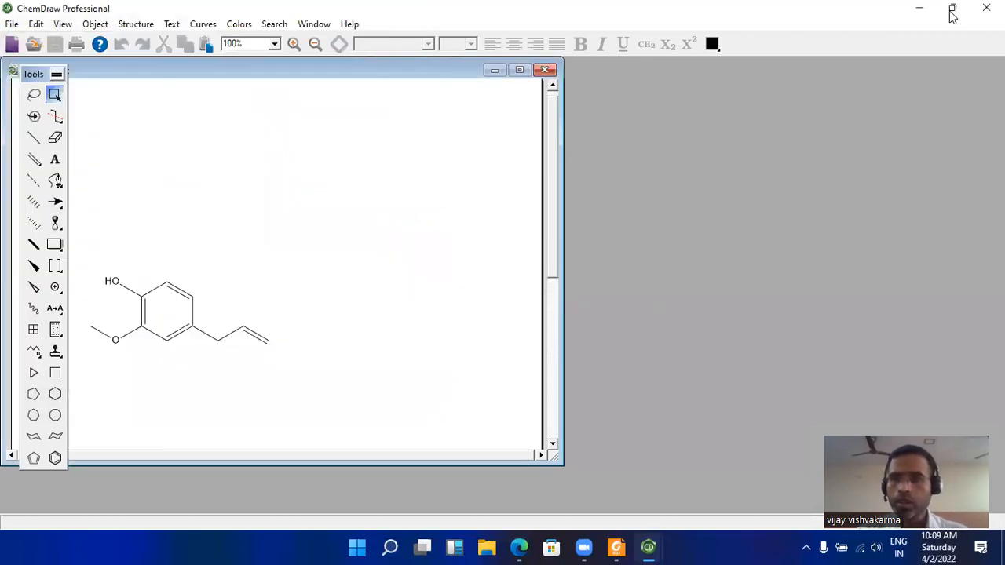
# Step: Minimize ChemDraw so the Bing eugenol search results in Edge are back in front
pyautogui.click(923, 9)
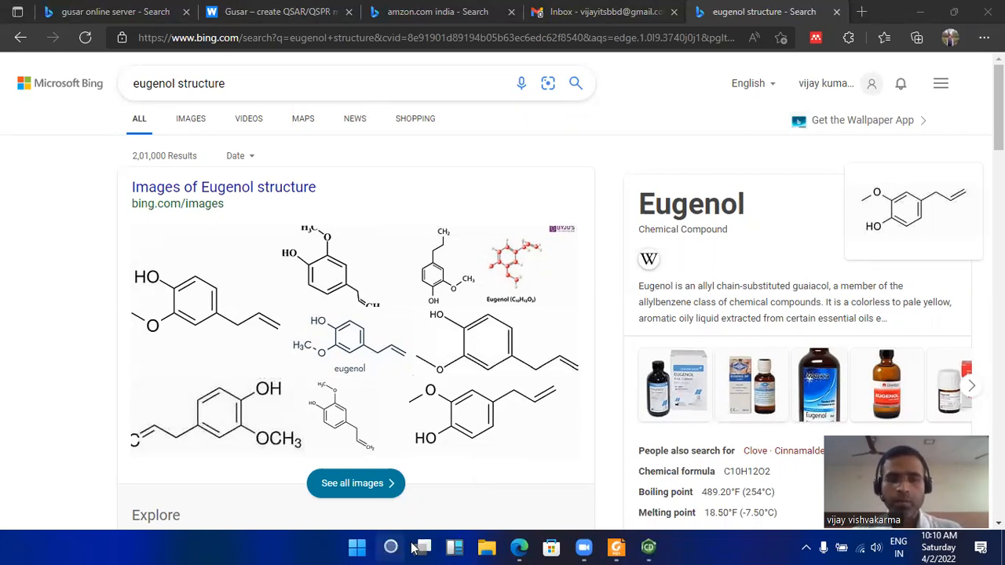
# Step: Launch Chem3D 15.0 from Windows Search, giving an empty Untitled-1 document
pyautogui.click(391, 544)
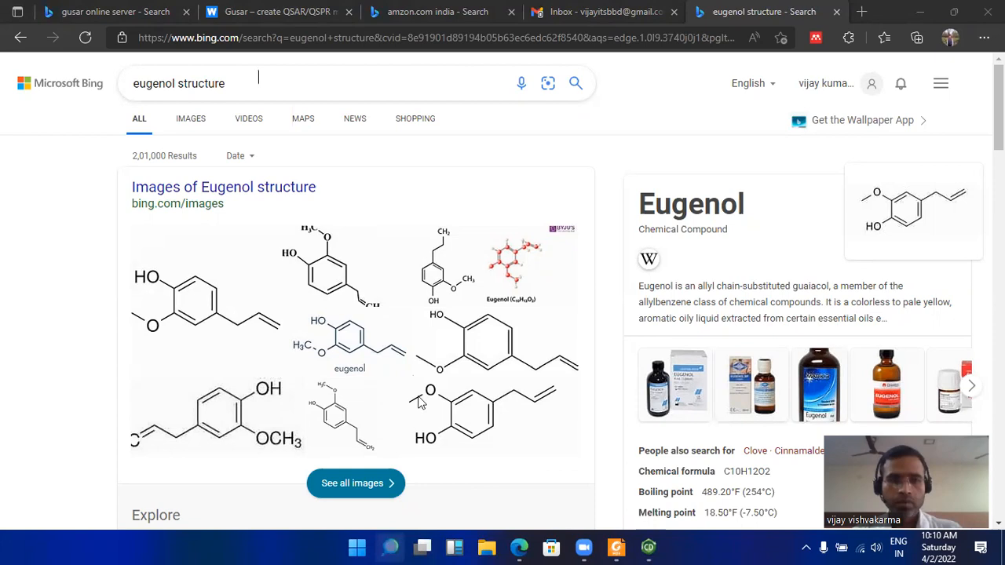
pyautogui.write('che')
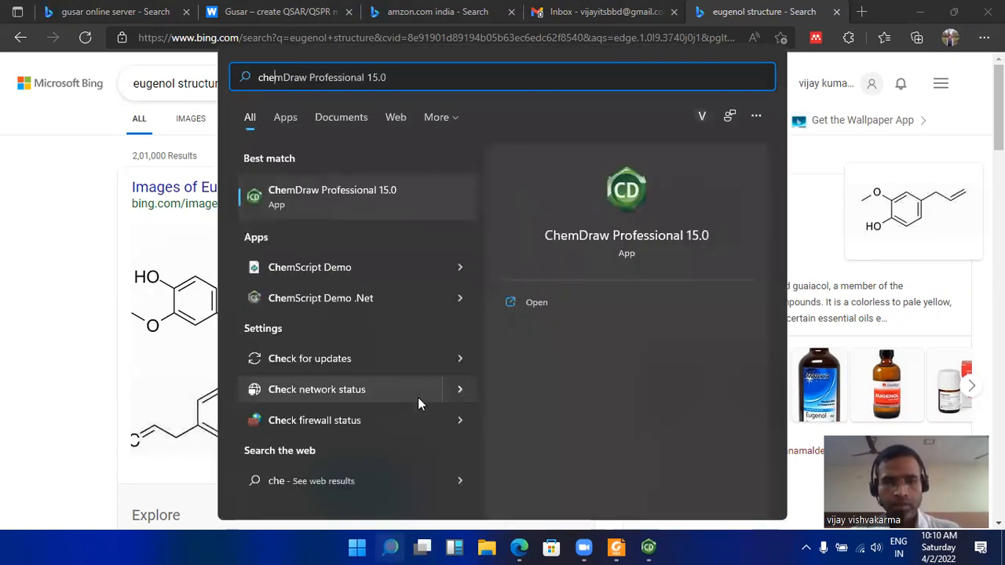
pyautogui.write('m')
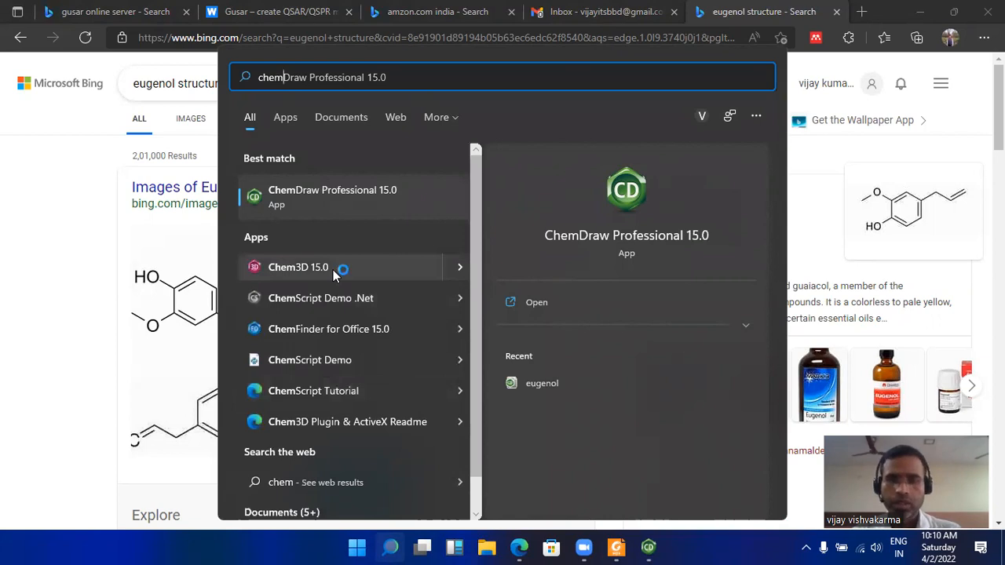
pyautogui.click(333, 269)
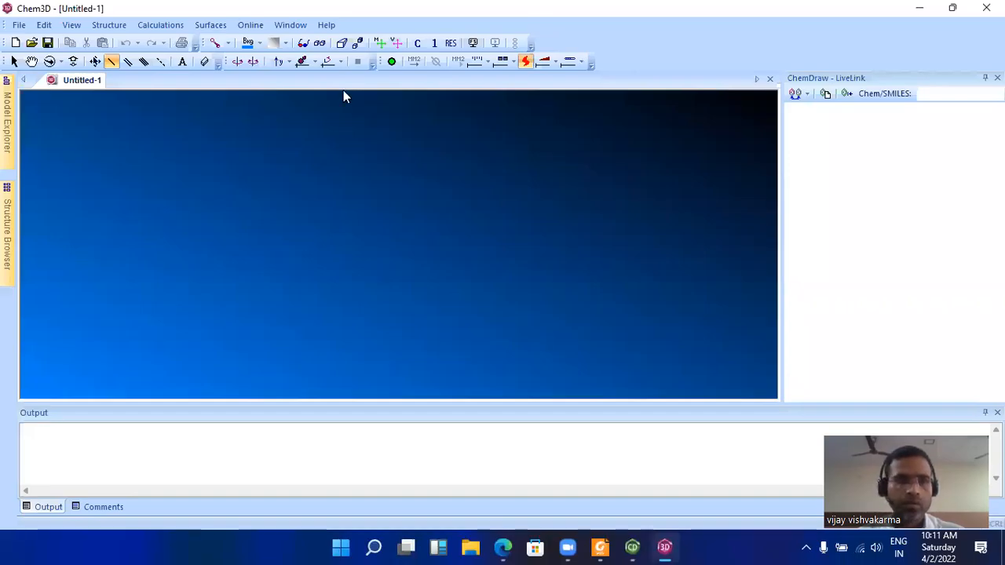
# Step: Open the saved eugenol Chem3D file from the Desktop as a ball-and-stick 3D model
pyautogui.click(19, 25)
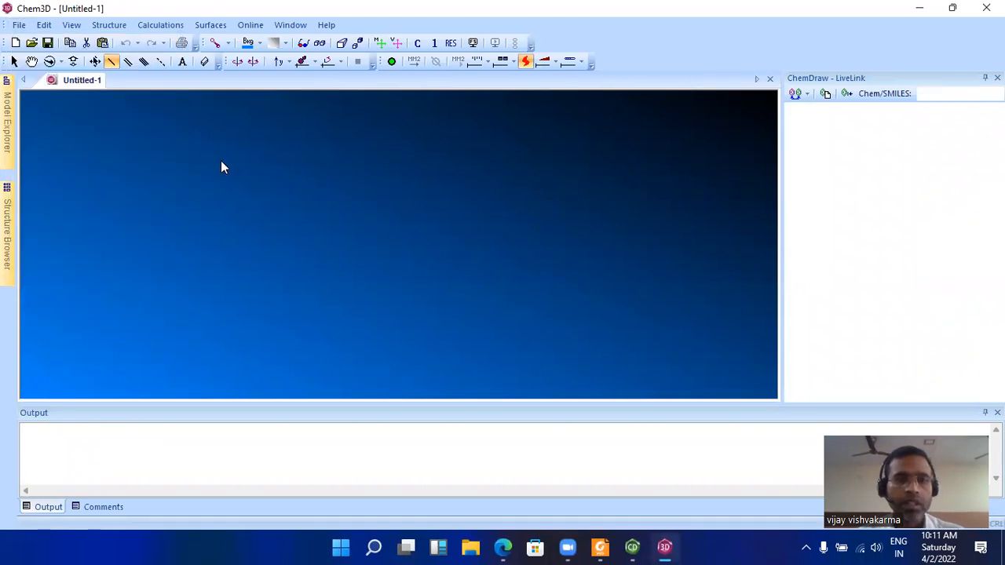
pyautogui.hotkey('ctrl', 'o')
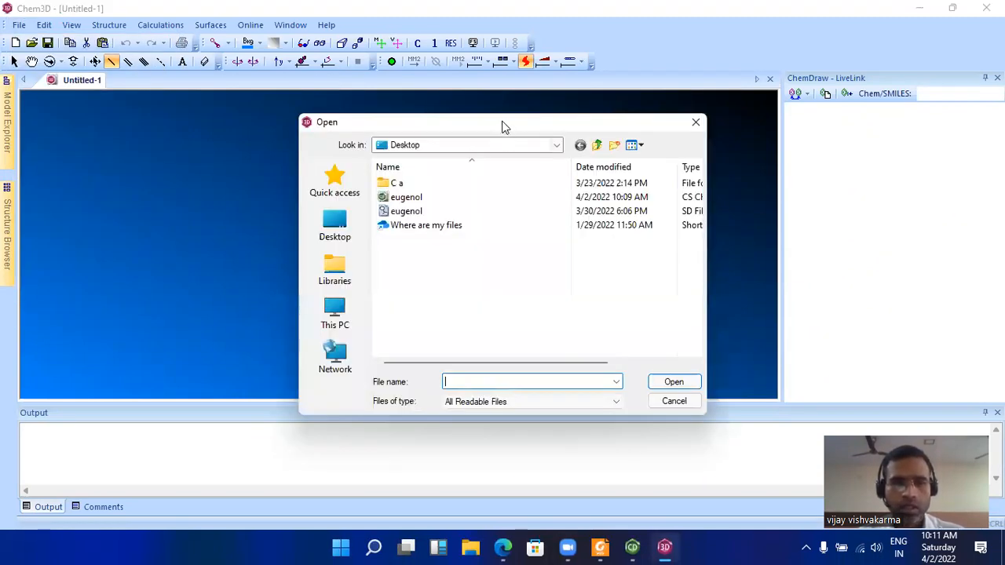
pyautogui.click(407, 200)
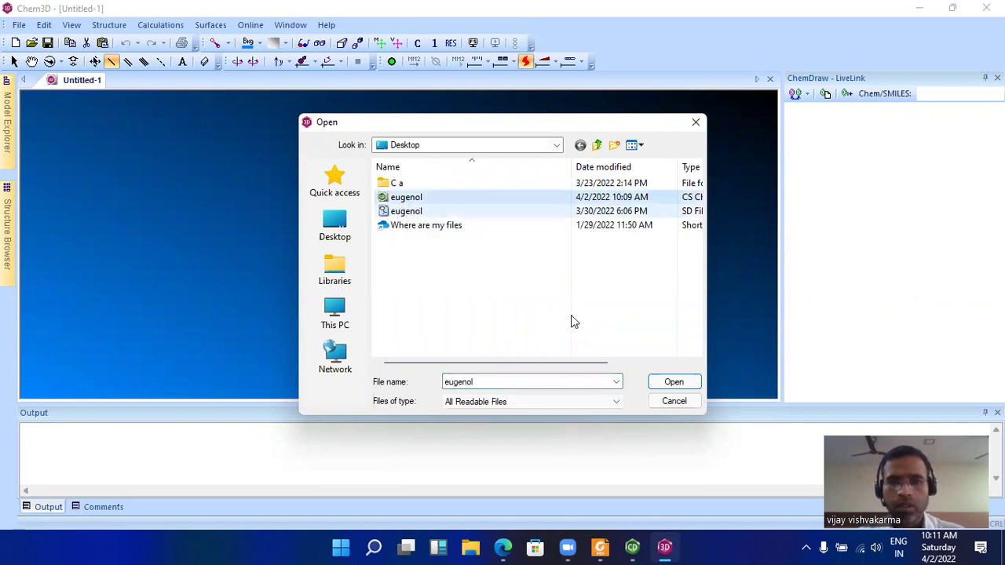
pyautogui.click(660, 384)
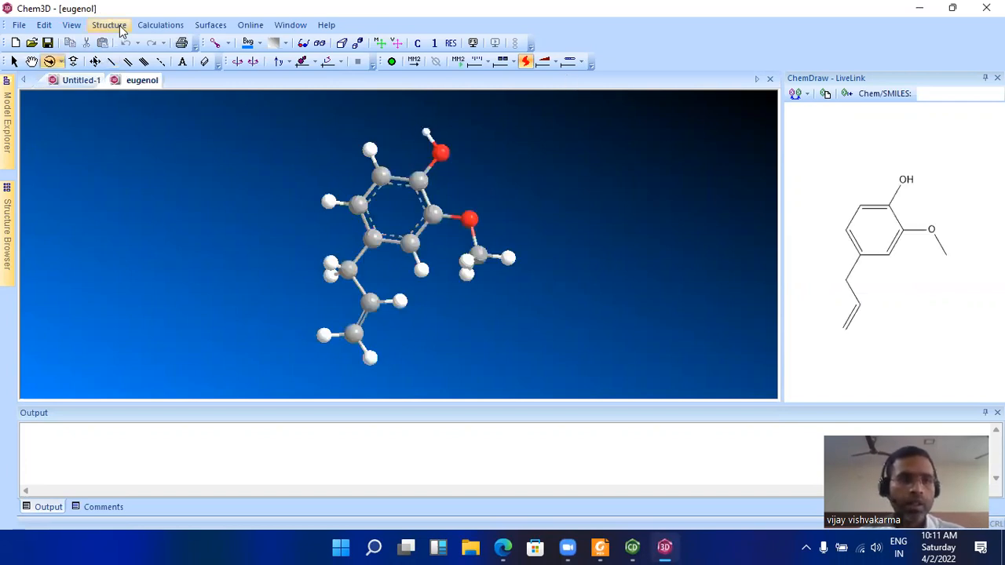
# Step: Run an MM2 Minimize Energy calculation on eugenol, reaching a total energy of 9.664 kcal/mol
pyautogui.click(160, 32)
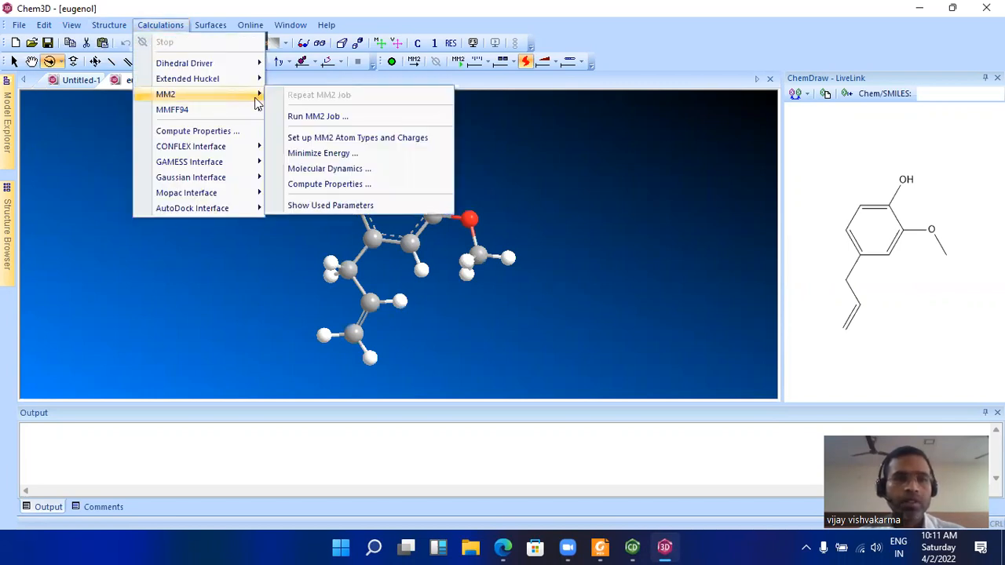
pyautogui.moveTo(165, 94)
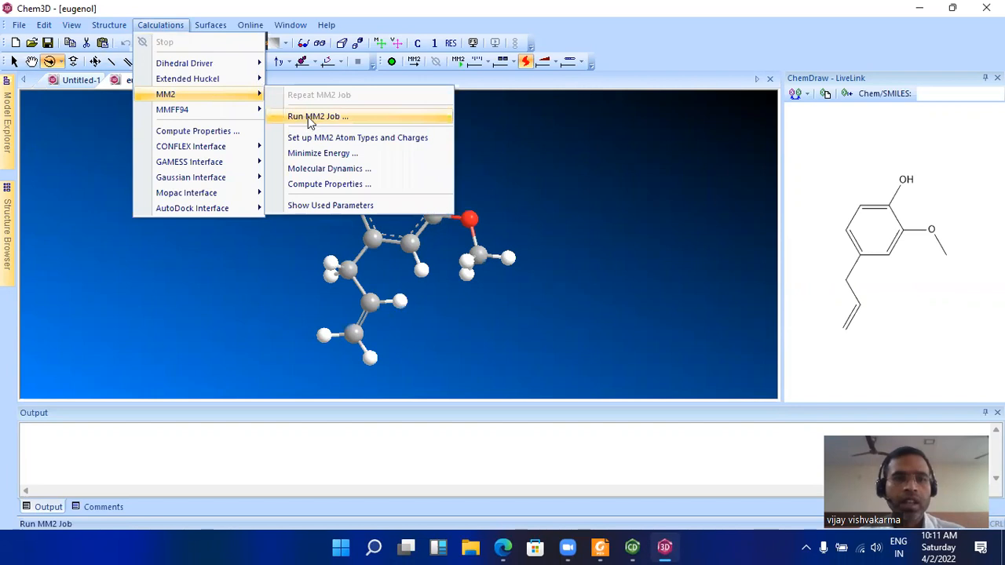
pyautogui.click(320, 154)
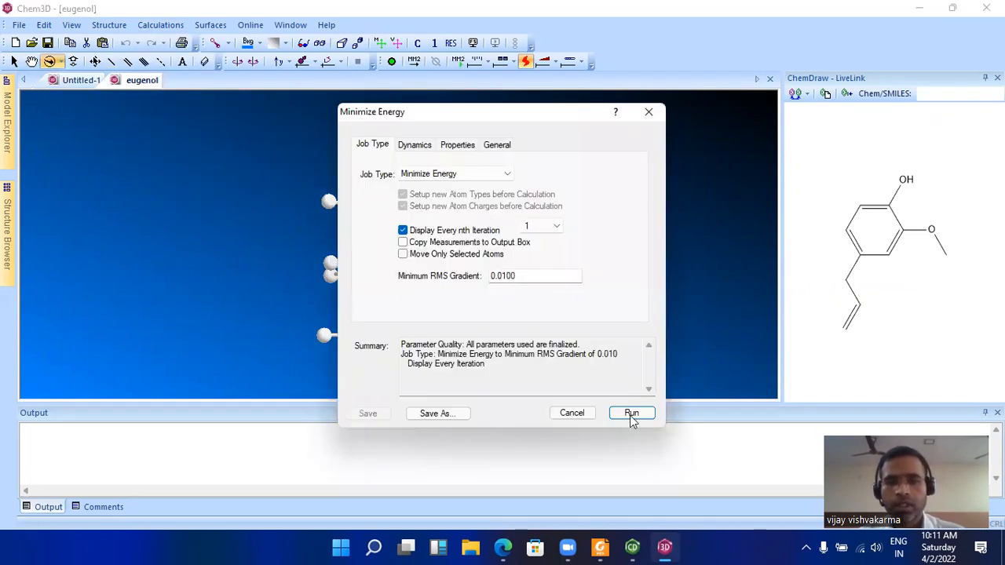
pyautogui.click(624, 416)
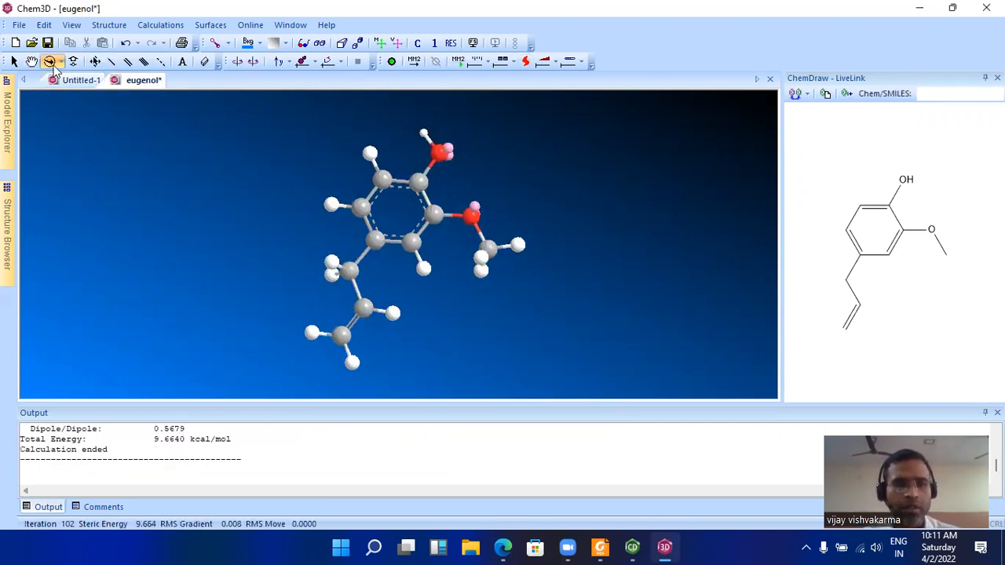
# Step: Select all atoms and save the minimized model as MDL MolFile, replacing eugenol.mol on the Desktop
pyautogui.click(44, 25)
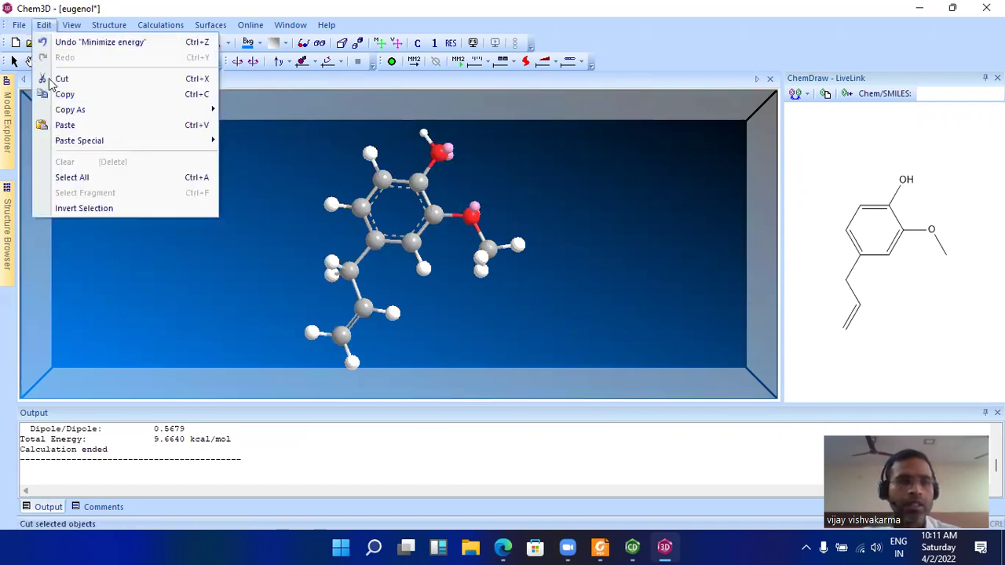
pyautogui.click(75, 175)
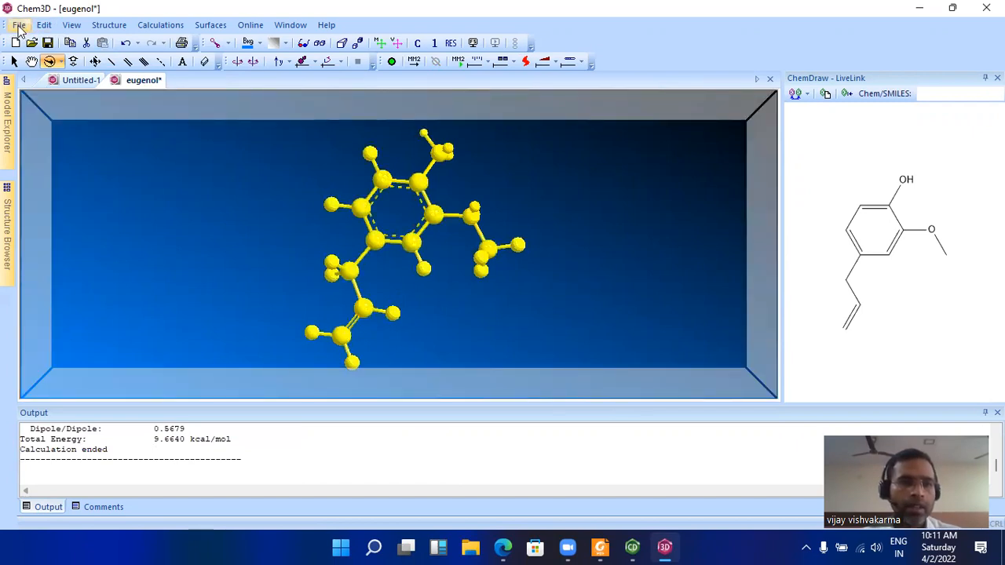
pyautogui.hotkey('alt', 'f')
pyautogui.click(48, 141)
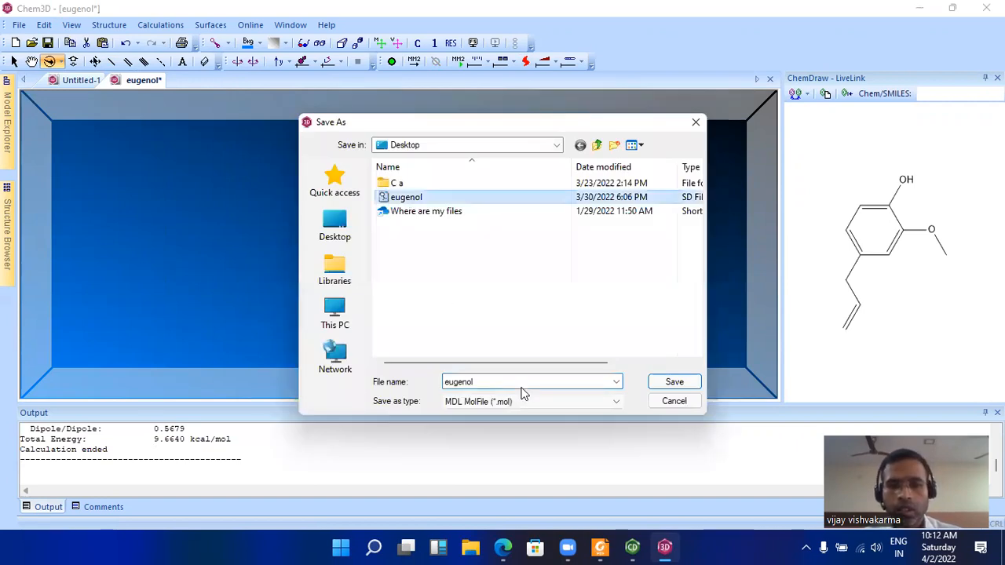
pyautogui.click(493, 400)
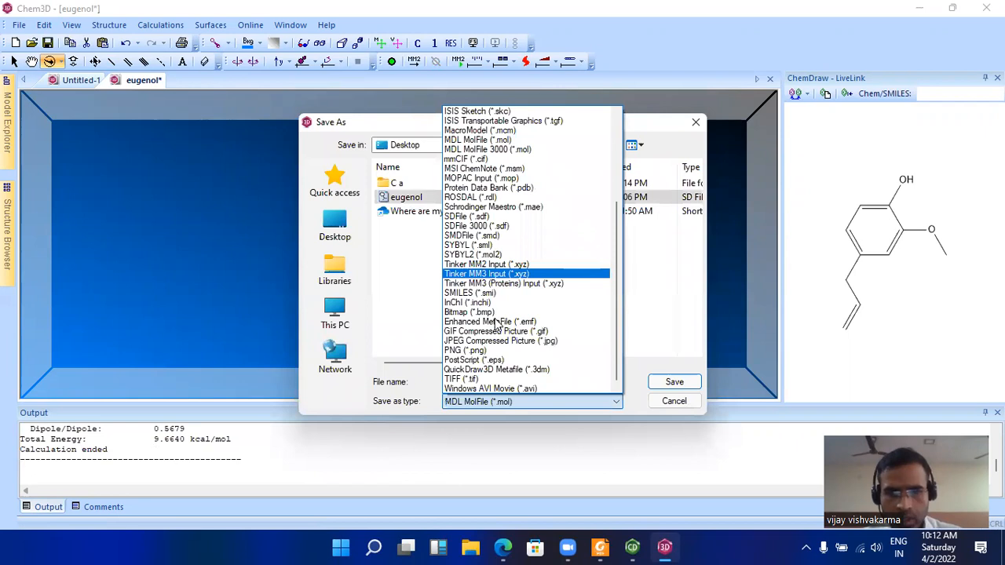
pyautogui.click(491, 141)
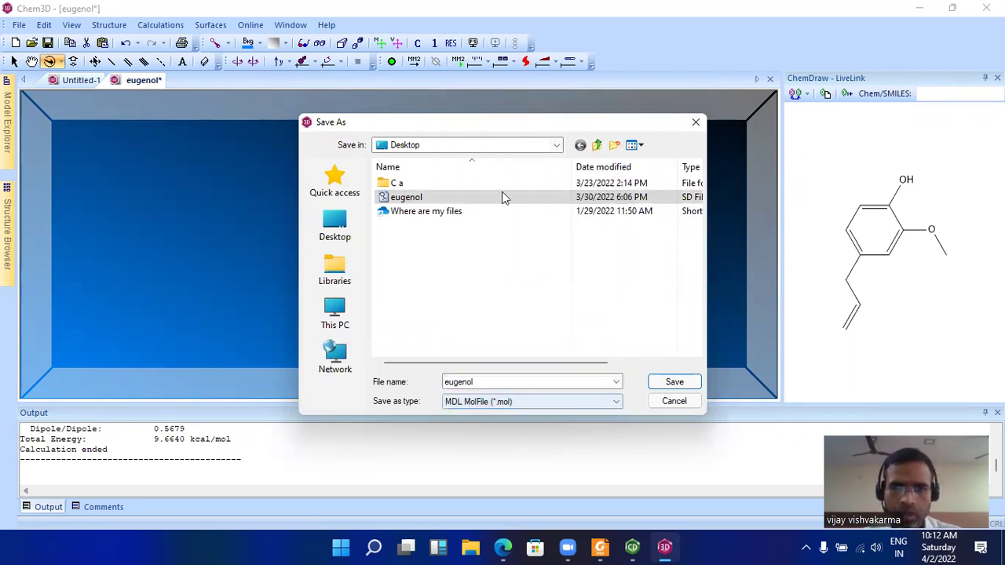
pyautogui.click(673, 387)
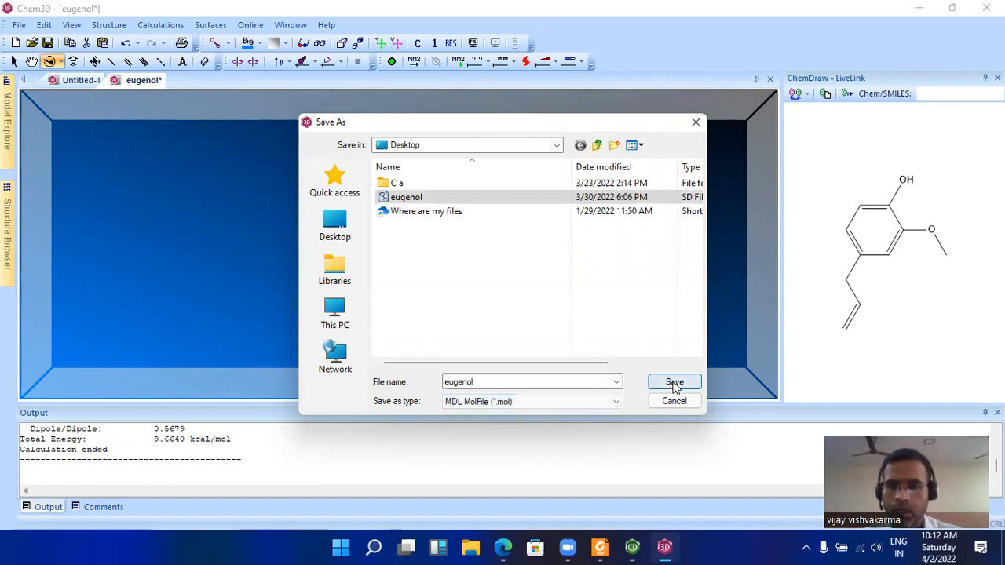
pyautogui.click(673, 385)
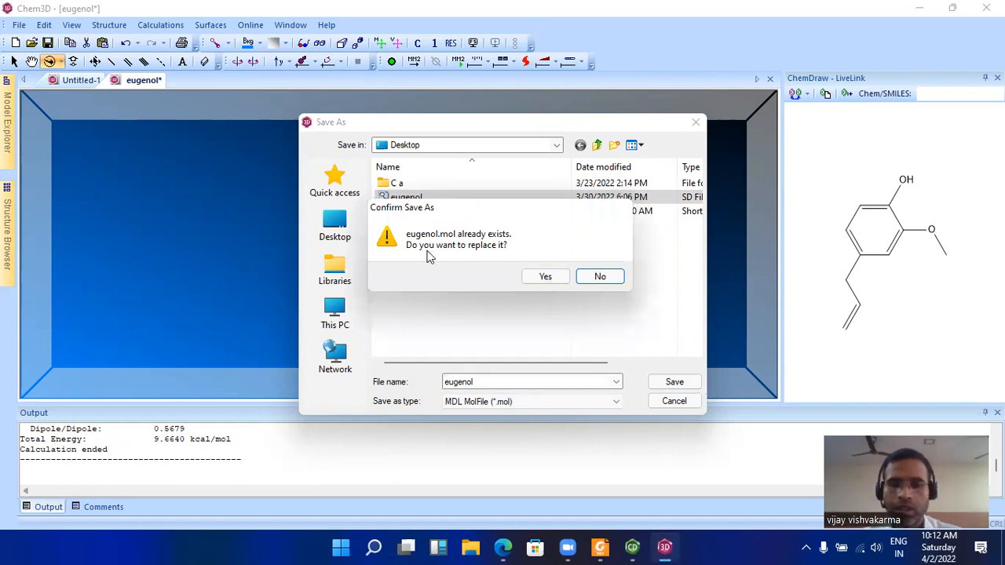
pyautogui.click(546, 278)
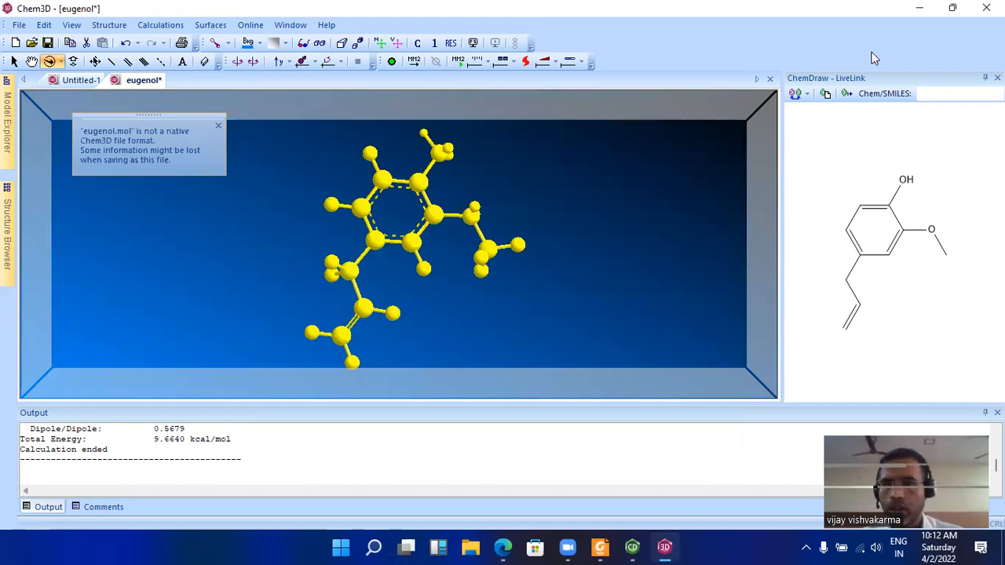
# Step: Minimize Chem3D so the Bing eugenol results are showing again
pyautogui.click(922, 8)
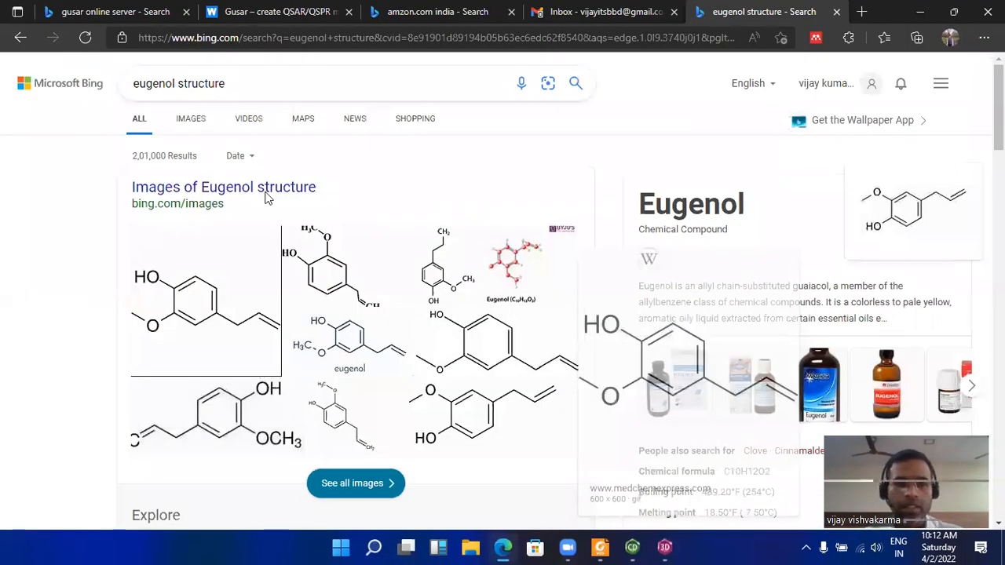
# Step: On GUSAR's Acute Rat Toxicity page, import the eugenol SD file to get oral LD50 1083 mg/kg, Class 4
pyautogui.hotkey('ctrl', '2')
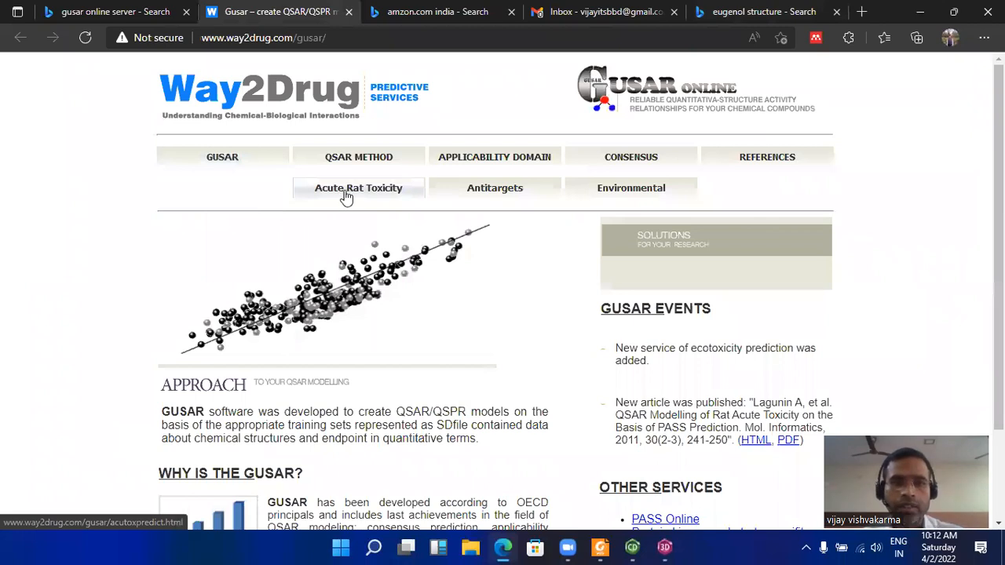
pyautogui.click(353, 193)
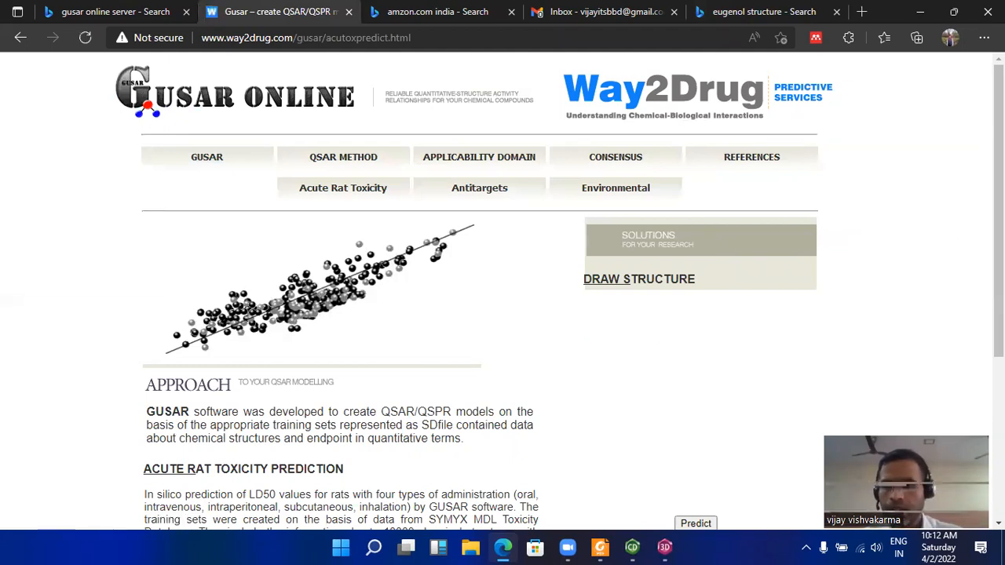
pyautogui.scroll(-1, 774, 245)
pyautogui.scroll(-1, 614, 247)
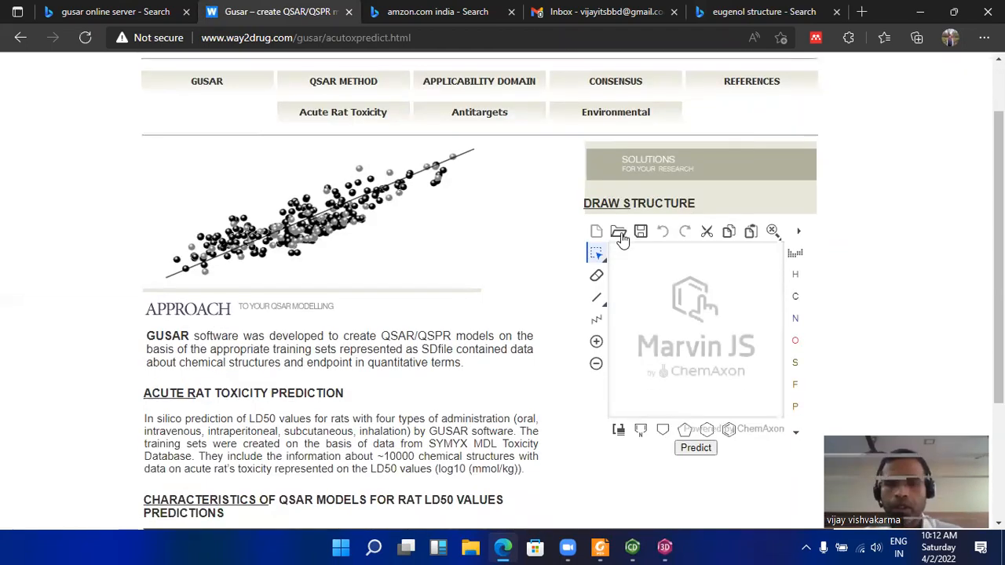
pyautogui.click(617, 231)
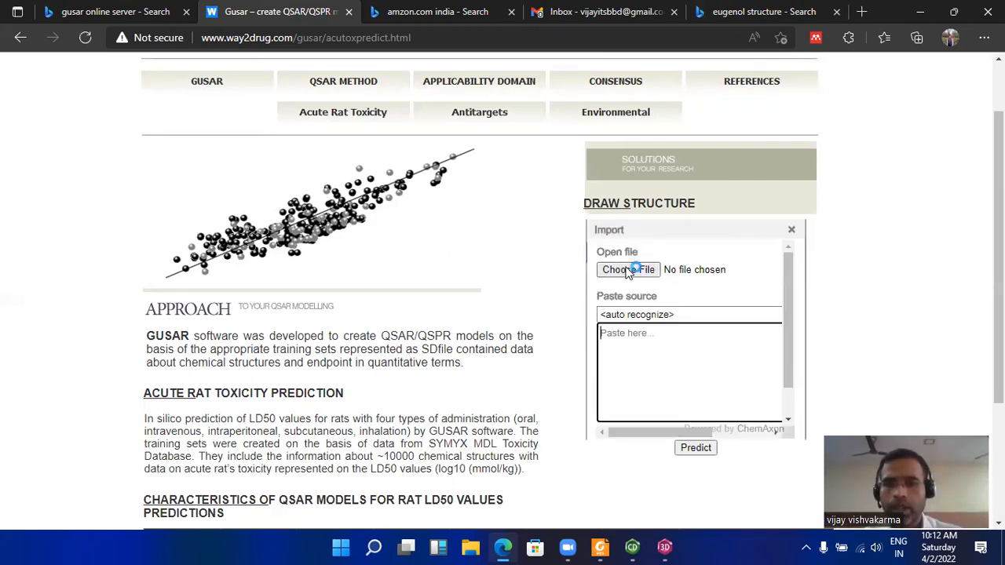
pyautogui.click(632, 270)
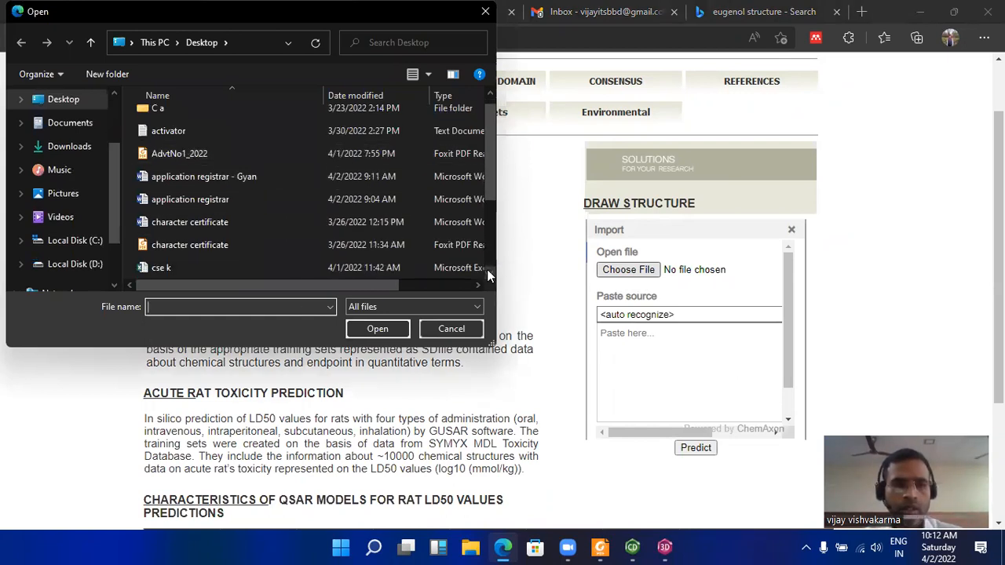
pyautogui.scroll(-1, 200, 271)
pyautogui.click(200, 269)
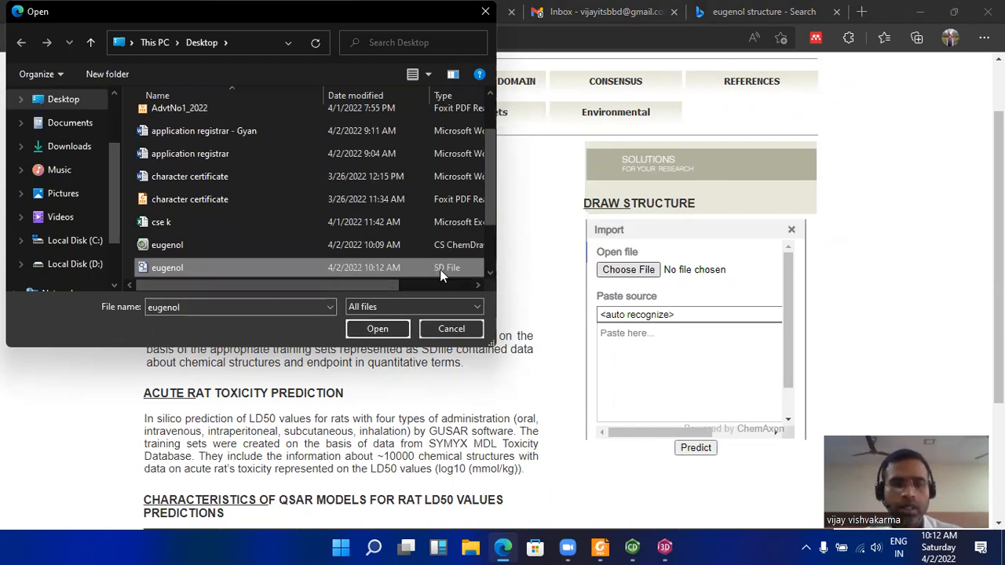
pyautogui.click(377, 328)
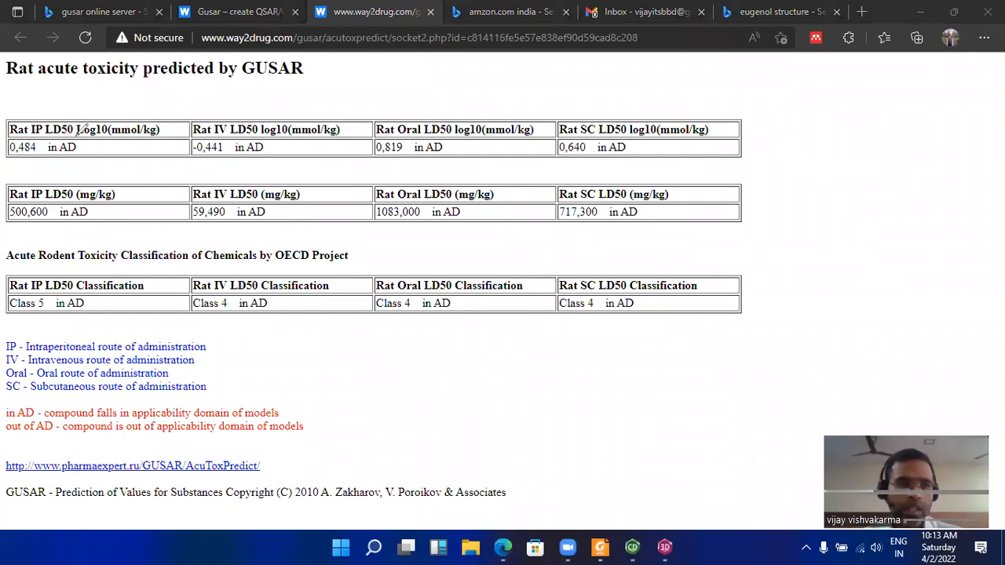
# Step: Underline and tick the IP LD50 log10(mmol/kg) and mg/kg headers and the in AD value in red ink
pyautogui.moveTo(57, 135); pyautogui.dragTo(75, 135)
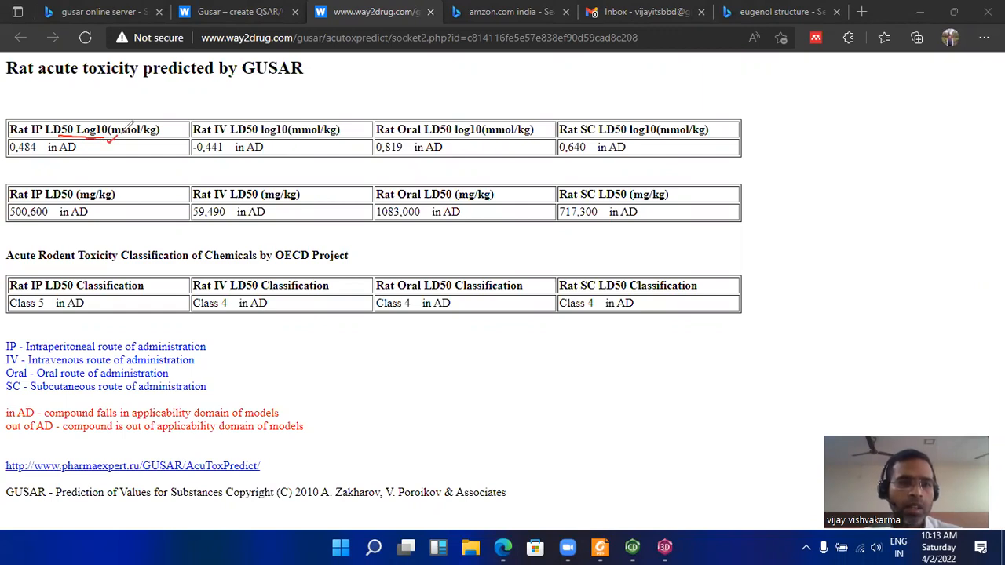
pyautogui.moveTo(118, 135); pyautogui.dragTo(143, 130)
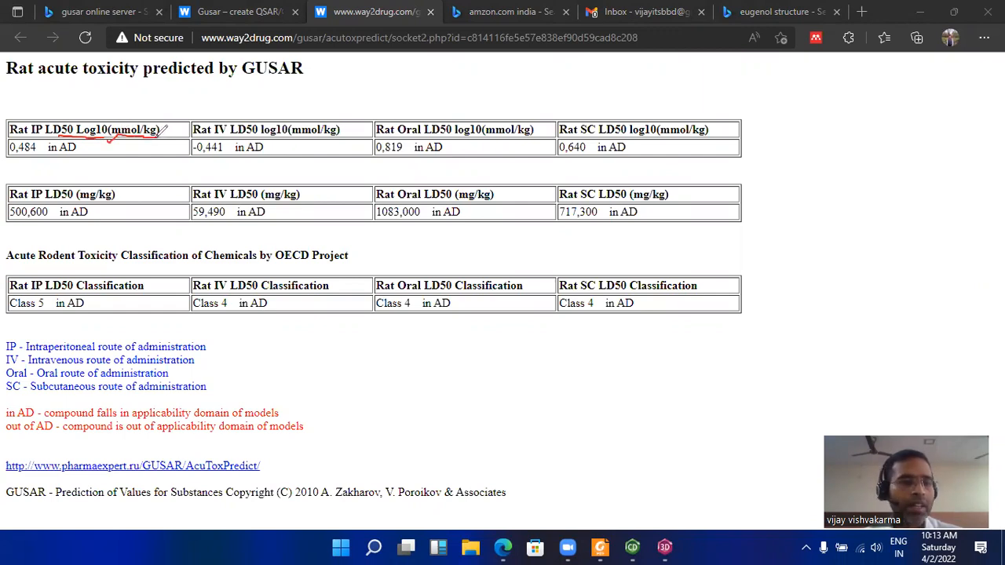
pyautogui.moveTo(79, 199); pyautogui.dragTo(116, 198)
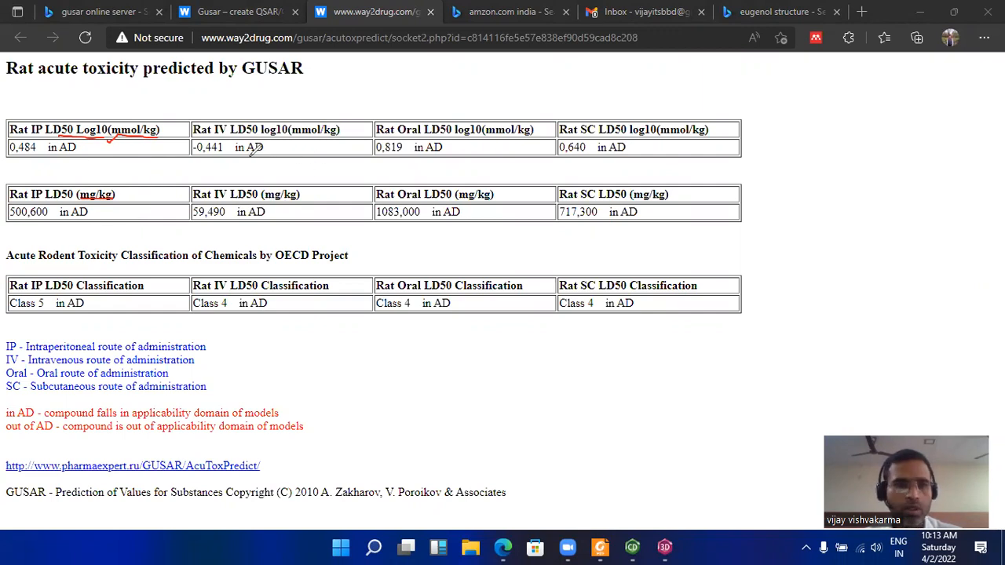
pyautogui.moveTo(145, 141); pyautogui.dragTo(178, 123)
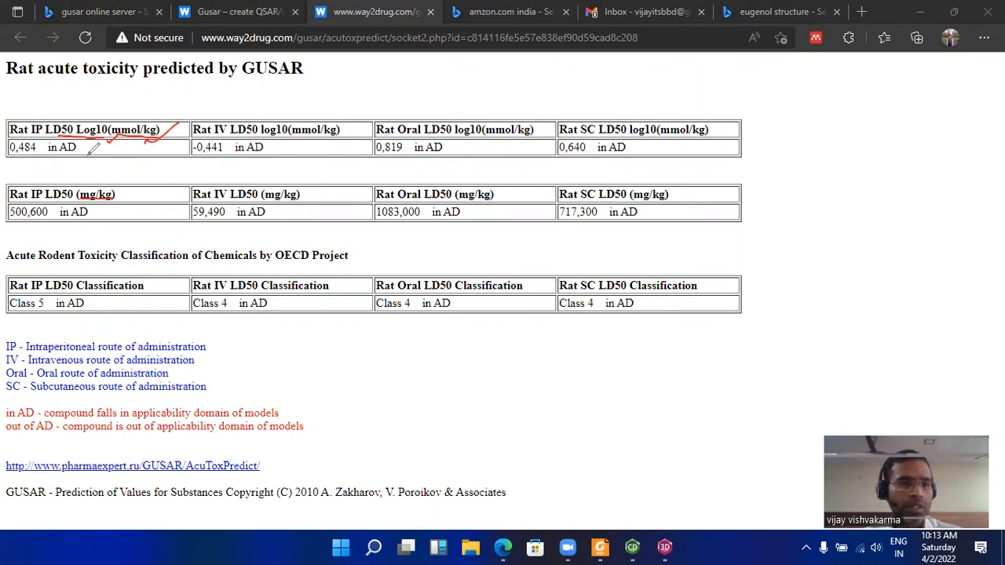
pyautogui.moveTo(125, 142); pyautogui.dragTo(61, 167)
pyautogui.moveTo(102, 212); pyautogui.dragTo(141, 192)
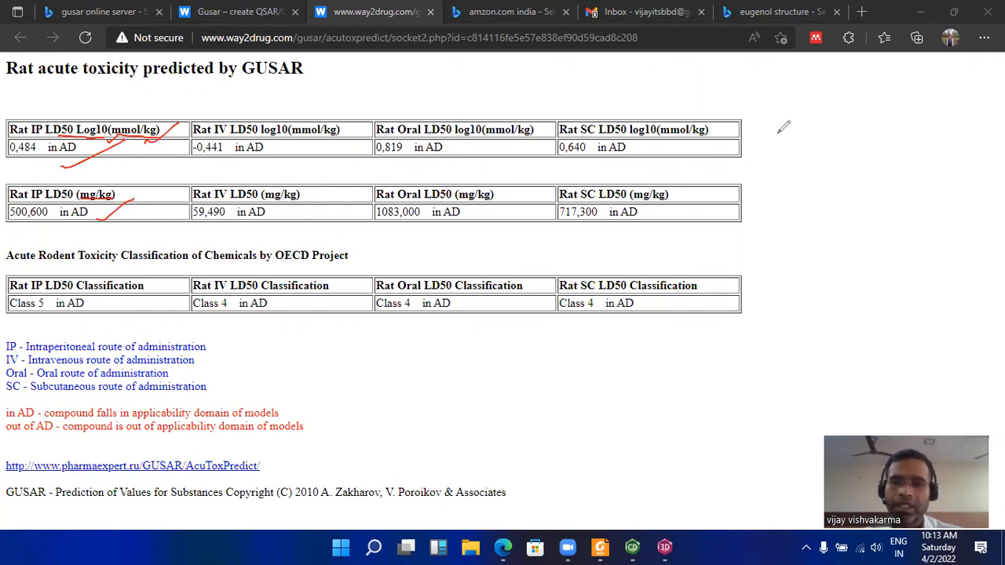
# Step: Handwrite a 'Rat' note right of the tables and bracket the four administration-route definitions
pyautogui.moveTo(788, 134)
pyautogui.mouseDown()
pyautogui.moveTo(782, 147)
pyautogui.moveTo(821, 148)
pyautogui.moveTo(825, 138)
pyautogui.moveTo(821, 160)
pyautogui.mouseUp()
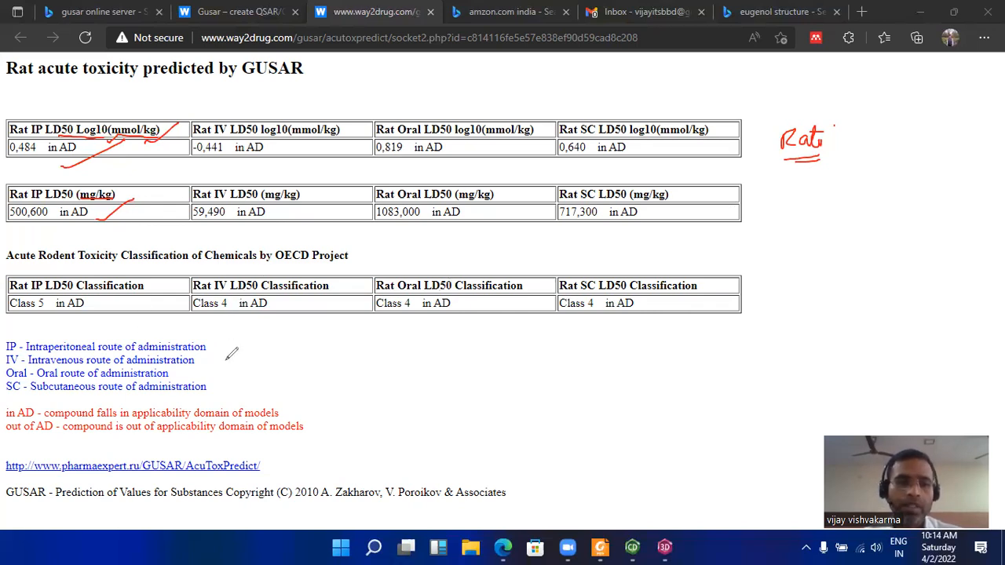
pyautogui.moveTo(221, 335); pyautogui.dragTo(213, 387)
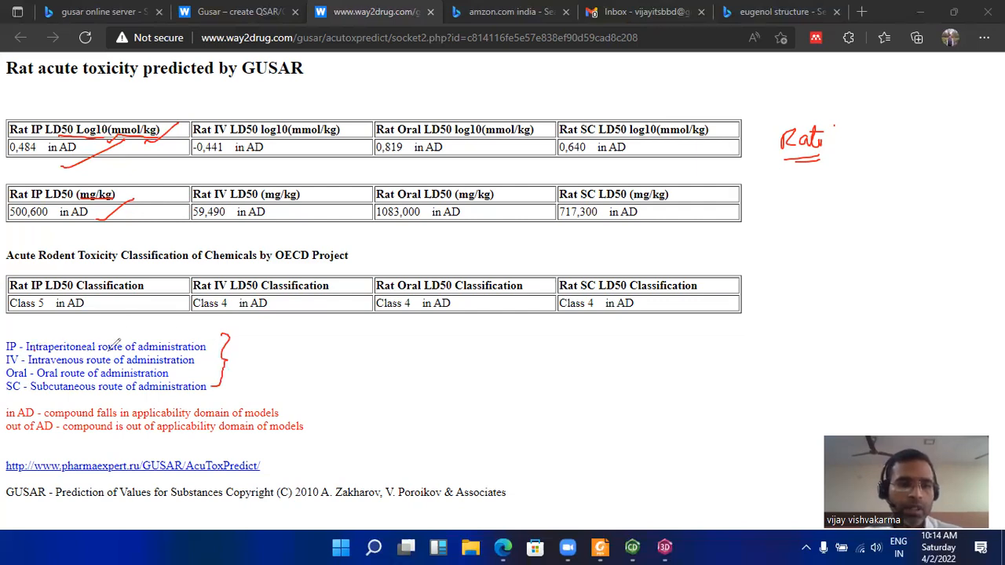
# Step: Underline the IV, Oral and SC legend entries, add an arrow from the bracket and circle 'in AD'
pyautogui.moveTo(6, 366); pyautogui.dragTo(66, 364)
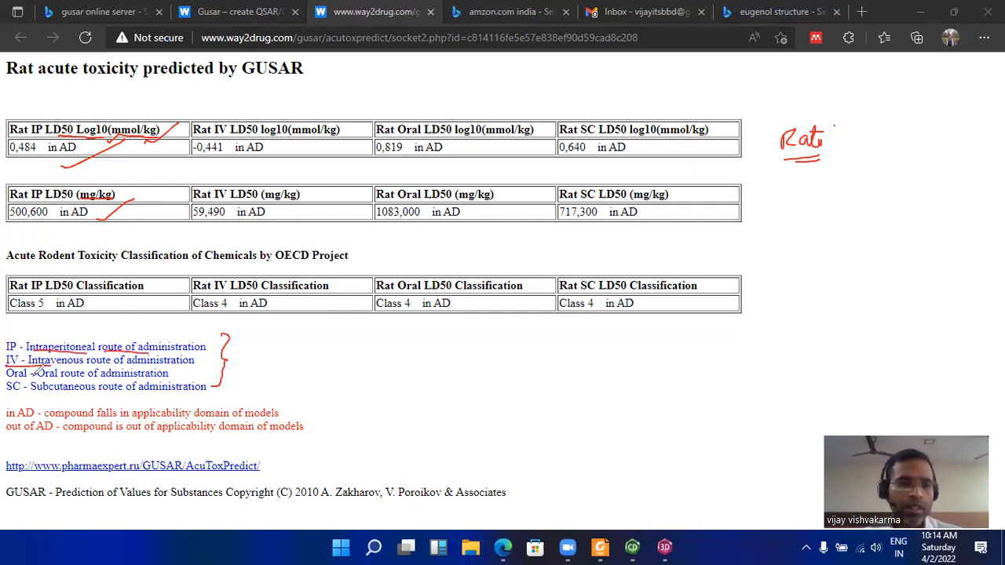
pyautogui.moveTo(6, 379)
pyautogui.mouseDown()
pyautogui.moveTo(43, 379)
pyautogui.moveTo(22, 393)
pyautogui.mouseUp()
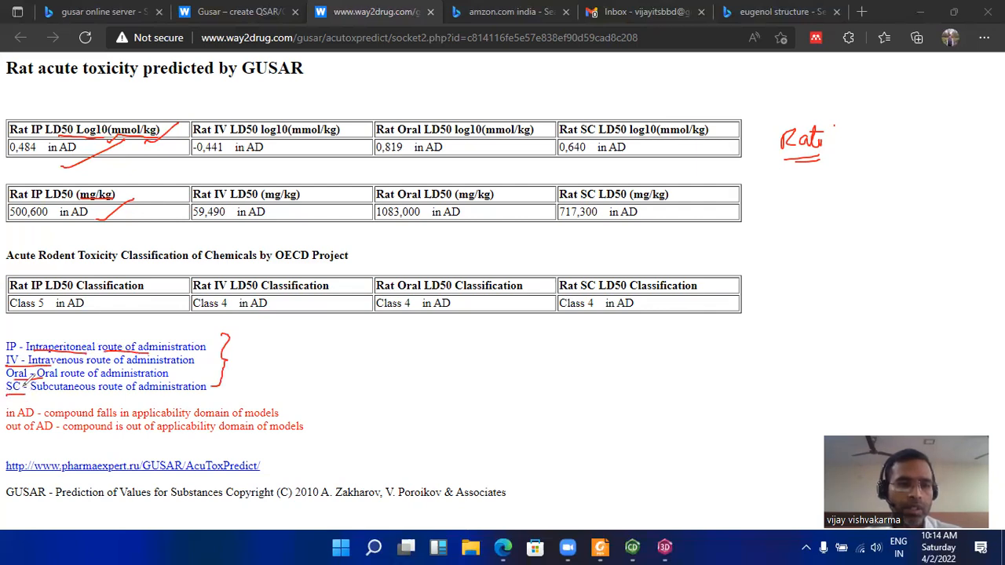
pyautogui.moveTo(227, 360)
pyautogui.mouseDown()
pyautogui.moveTo(251, 360)
pyautogui.moveTo(245, 368)
pyautogui.mouseUp()
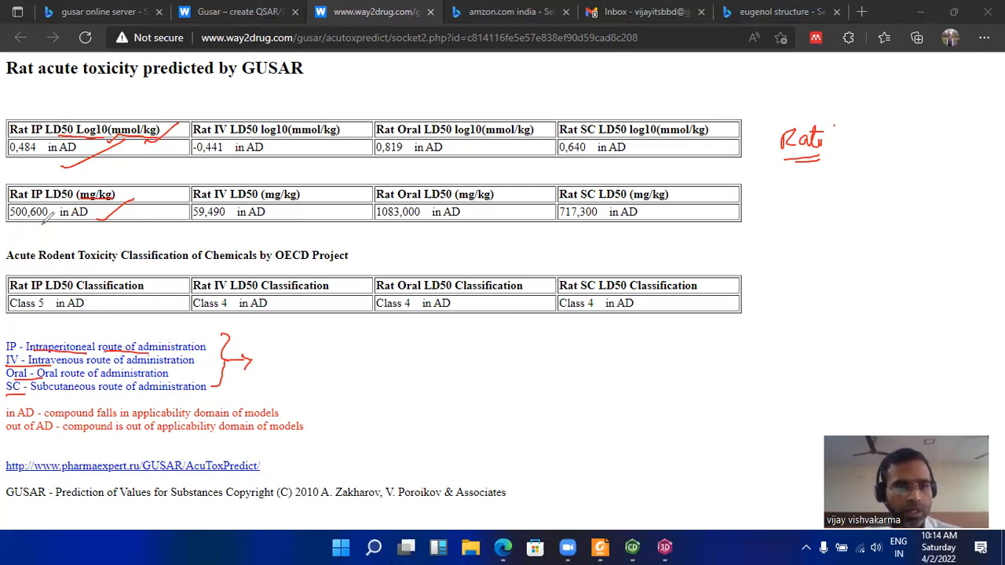
pyautogui.moveTo(94, 214)
pyautogui.mouseDown()
pyautogui.moveTo(88, 226)
pyautogui.moveTo(95, 202)
pyautogui.mouseUp()
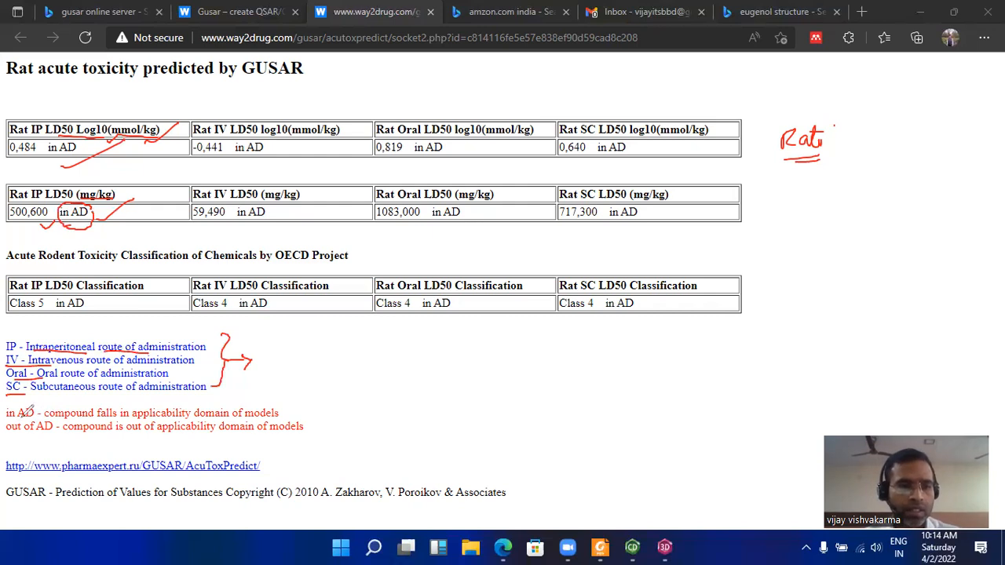
# Step: Underline, tick and circle the in AD / out of AD definitions and the AcuToxPredict link in red ink
pyautogui.moveTo(6, 421); pyautogui.dragTo(38, 419)
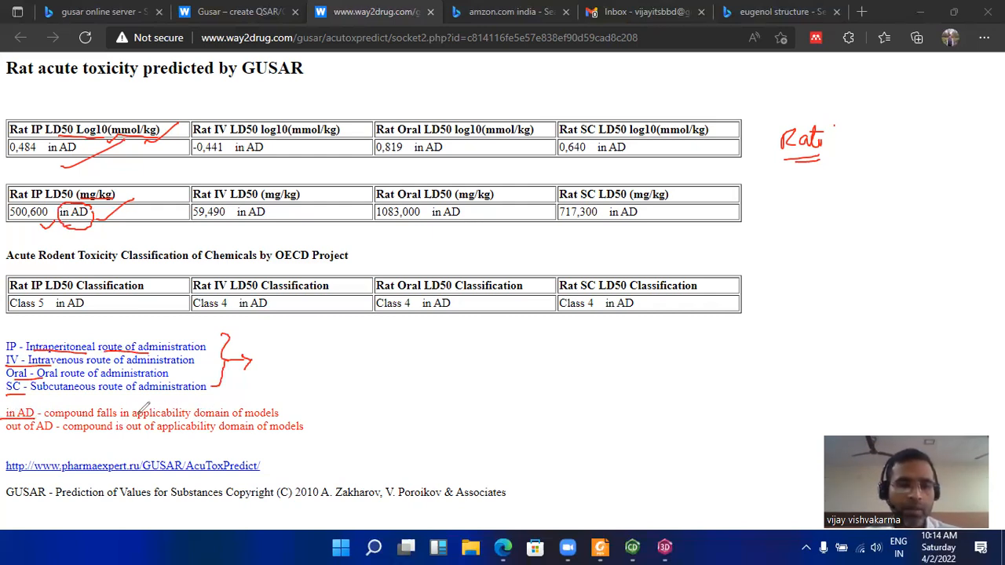
pyautogui.moveTo(120, 420)
pyautogui.mouseDown()
pyautogui.moveTo(259, 421)
pyautogui.moveTo(318, 399)
pyautogui.mouseUp()
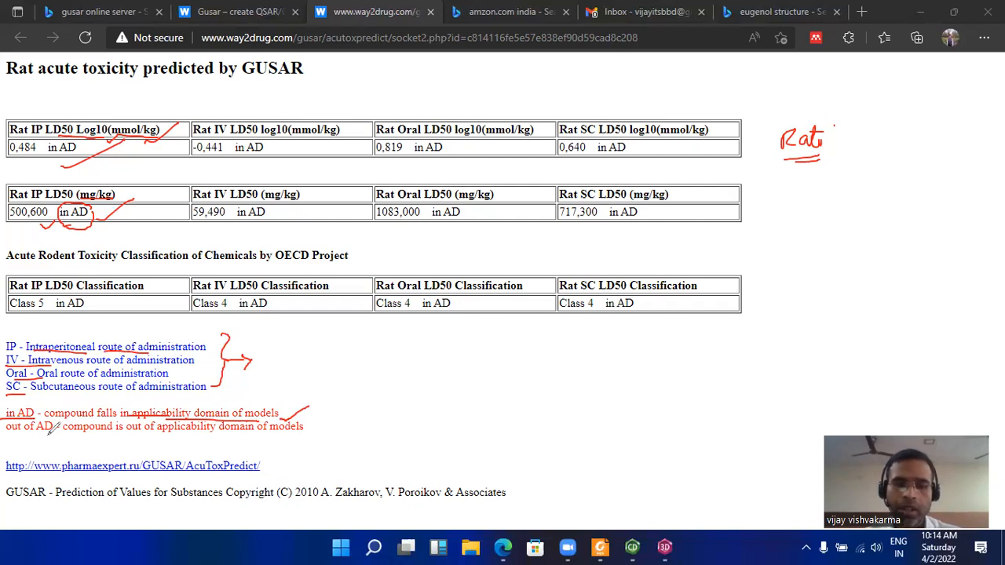
pyautogui.moveTo(6, 433); pyautogui.dragTo(54, 433)
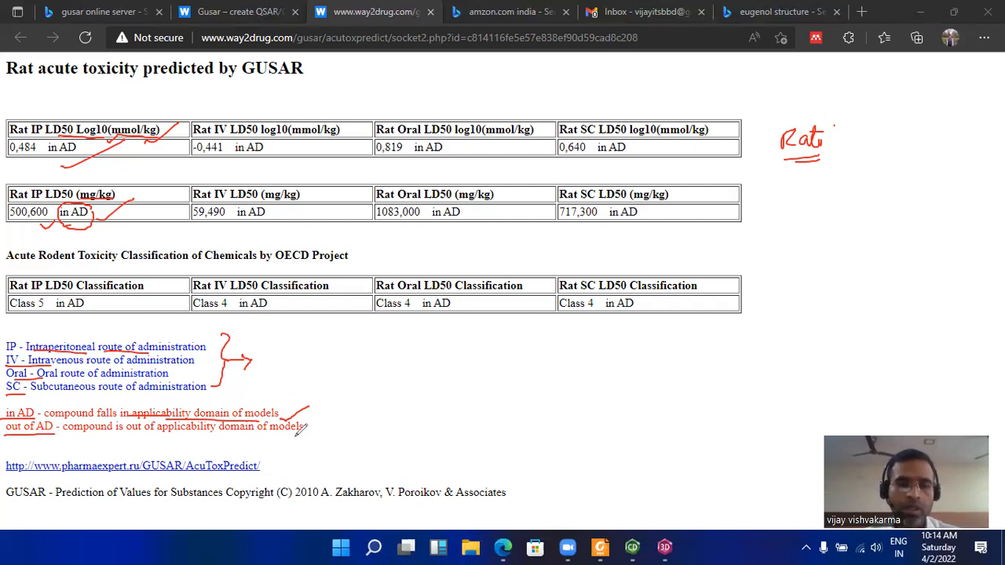
pyautogui.moveTo(297, 437); pyautogui.dragTo(330, 418)
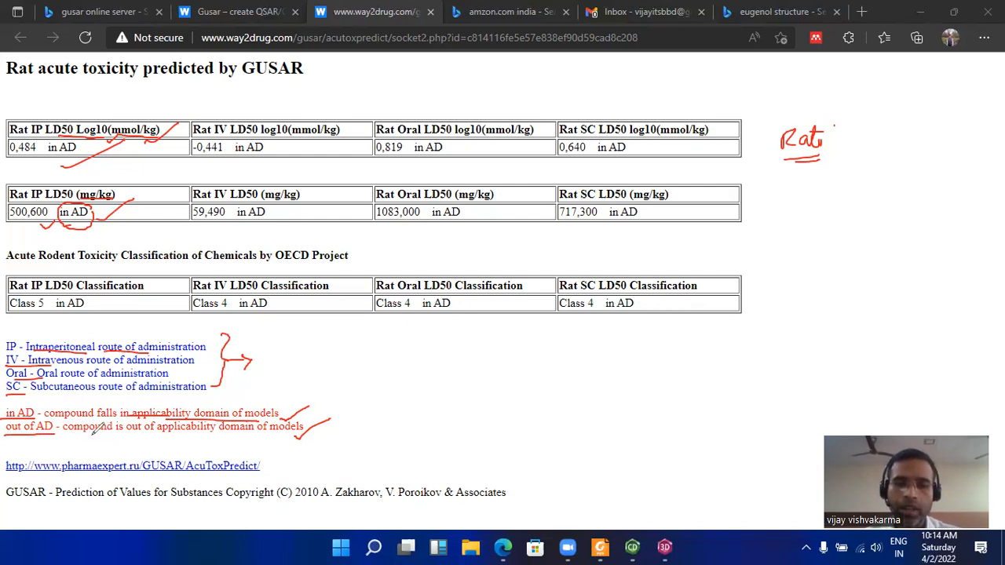
pyautogui.moveTo(156, 476); pyautogui.dragTo(190, 455)
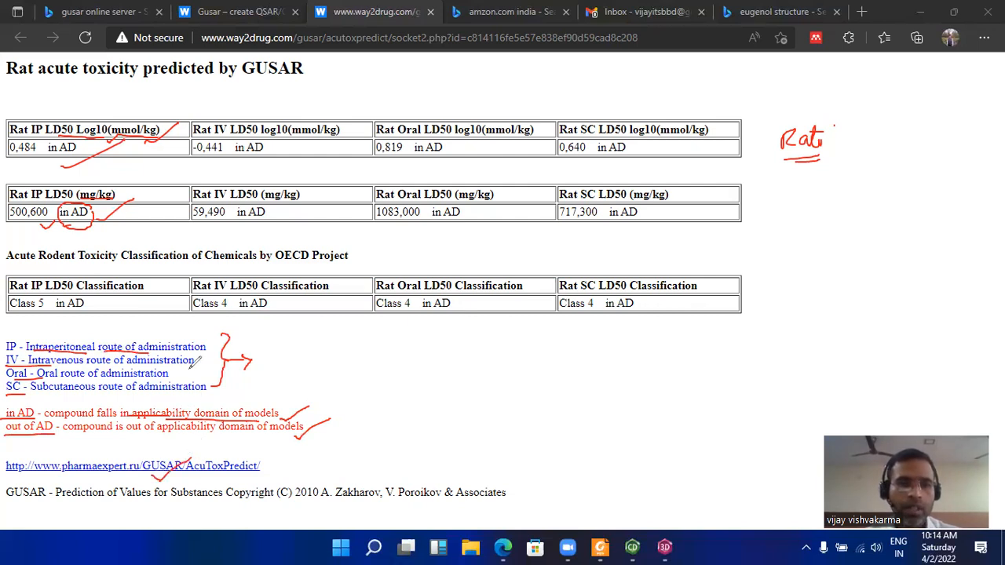
pyautogui.moveTo(14, 436)
pyautogui.mouseDown()
pyautogui.moveTo(61, 424)
pyautogui.moveTo(47, 408)
pyautogui.moveTo(10, 420)
pyautogui.moveTo(17, 441)
pyautogui.moveTo(58, 425)
pyautogui.mouseUp()
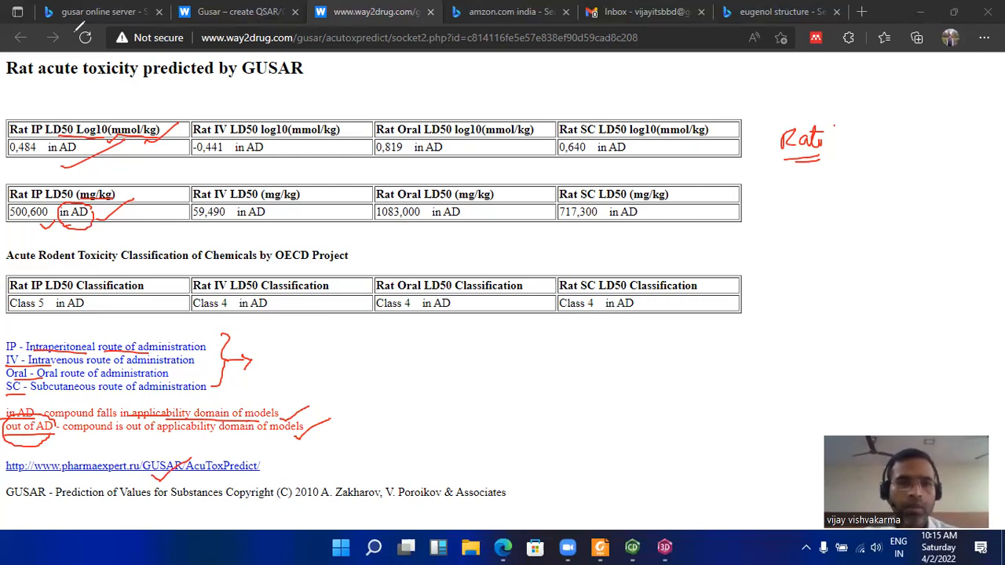
# Step: On GUSAR's Antitargets page, import eugenol.mol into Marvin JS and submit it for prediction
pyautogui.hotkey('ctrl', 'shift', 'Tab')
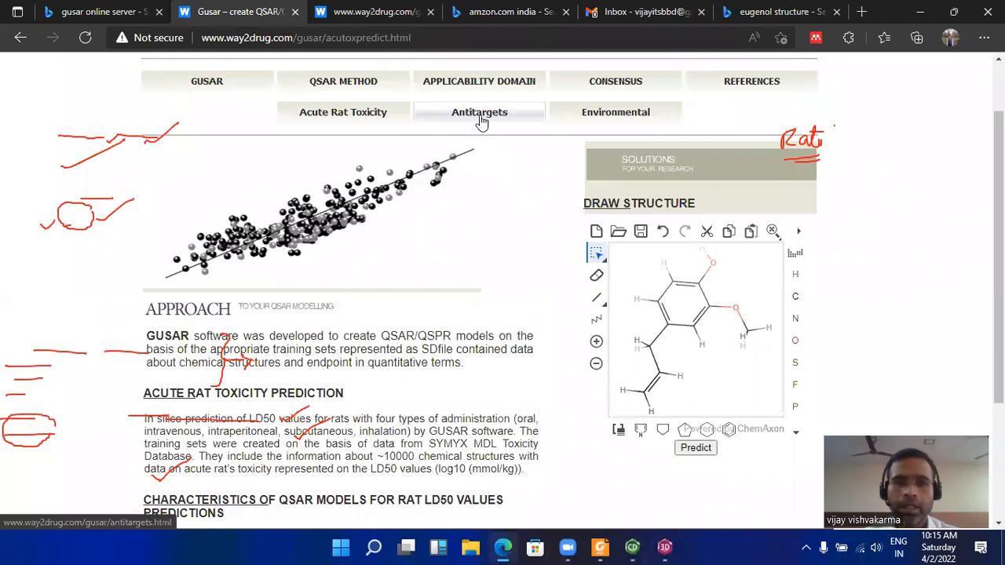
pyautogui.click(480, 117)
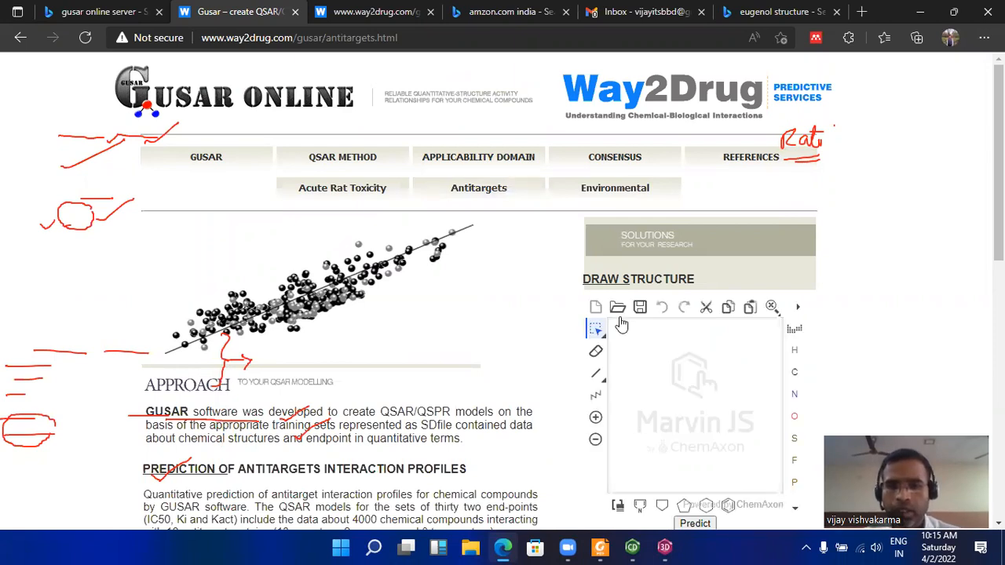
pyautogui.click(617, 307)
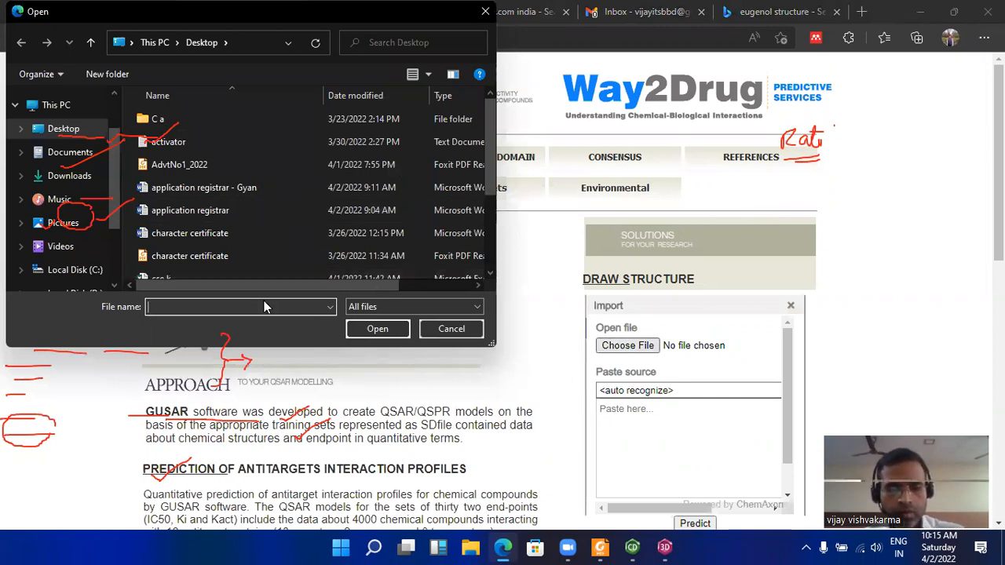
pyautogui.write('e')
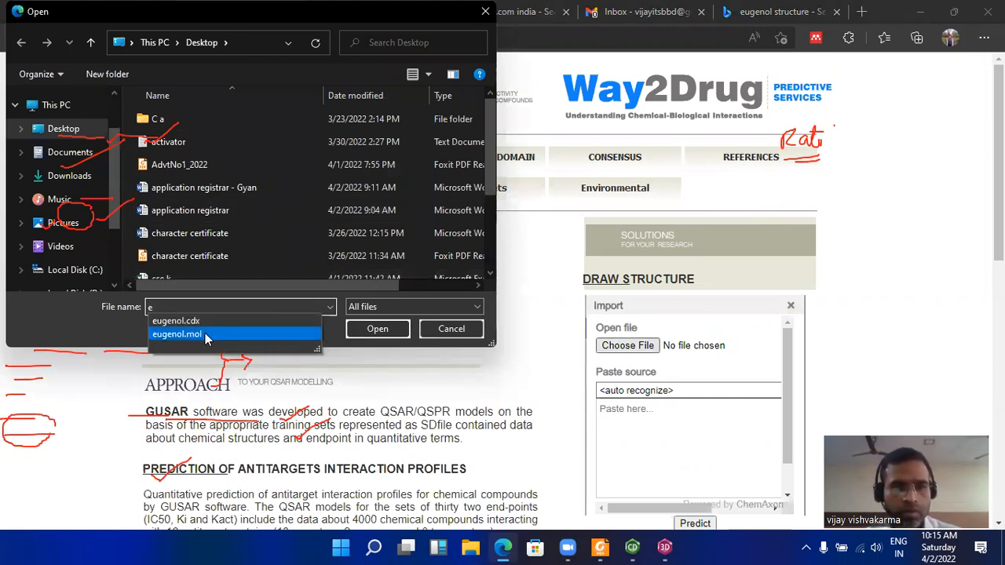
pyautogui.click(206, 334)
pyautogui.click(377, 329)
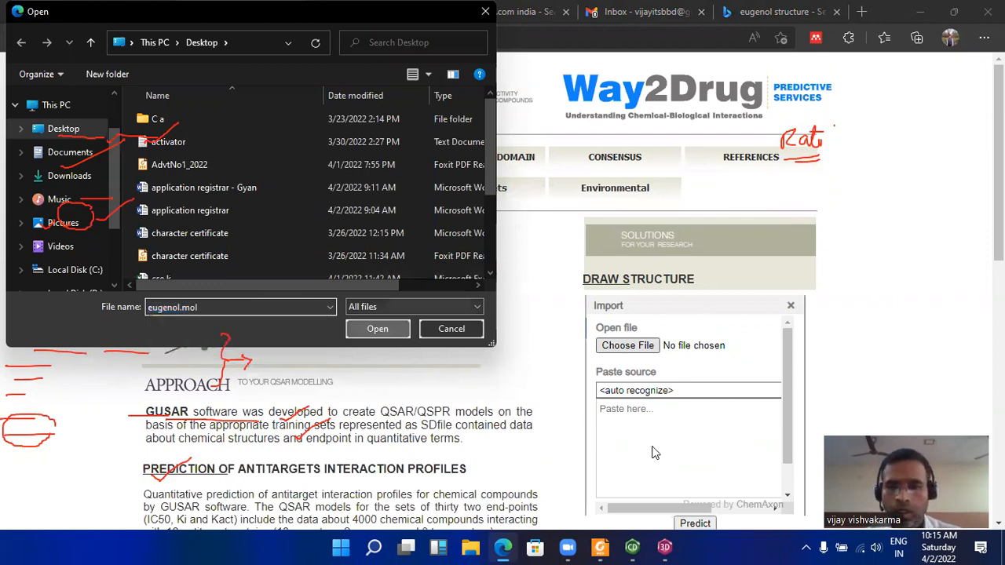
pyautogui.click(691, 525)
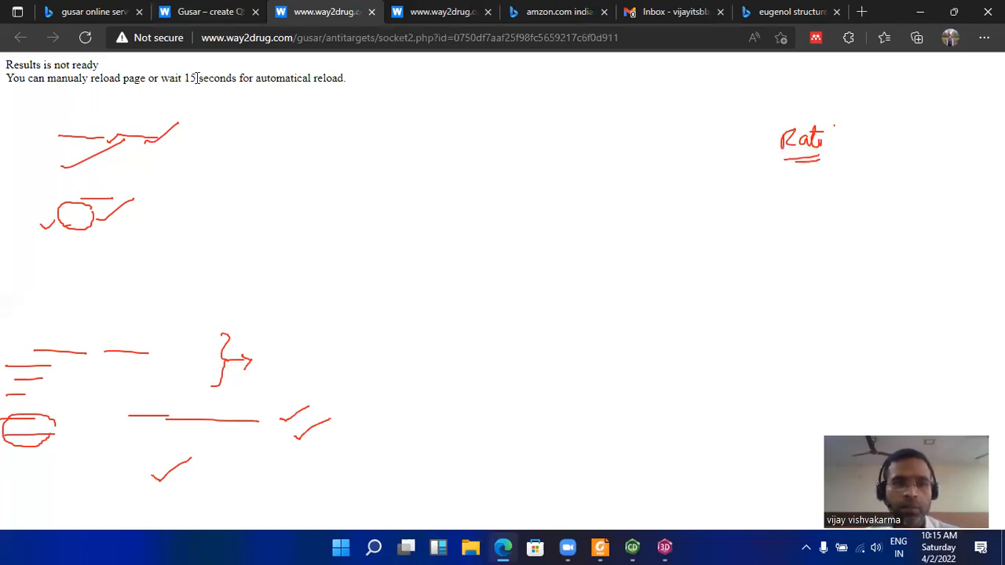
pyautogui.moveTo(196, 78); pyautogui.dragTo(154, 78)
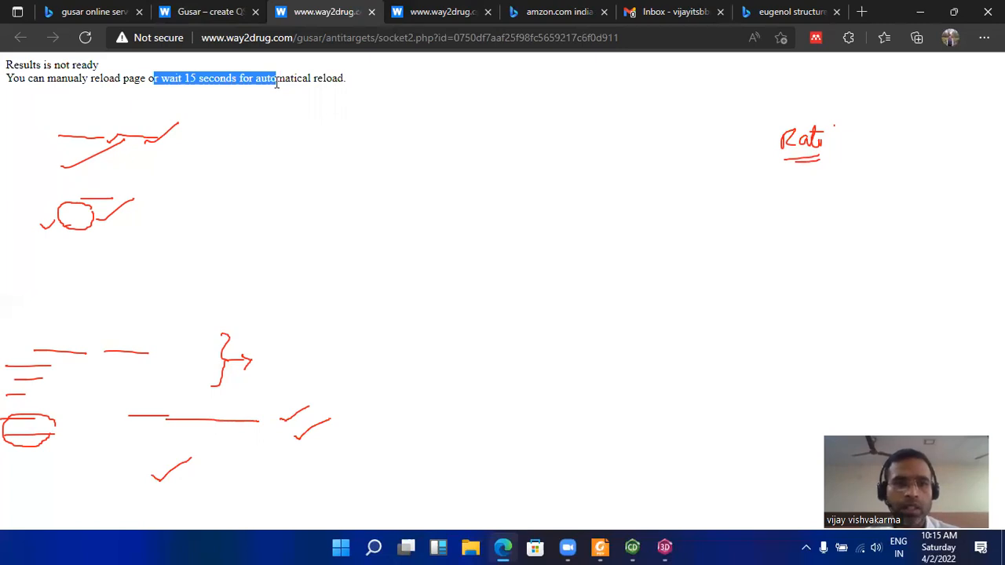
pyautogui.moveTo(228, 79); pyautogui.dragTo(284, 79)
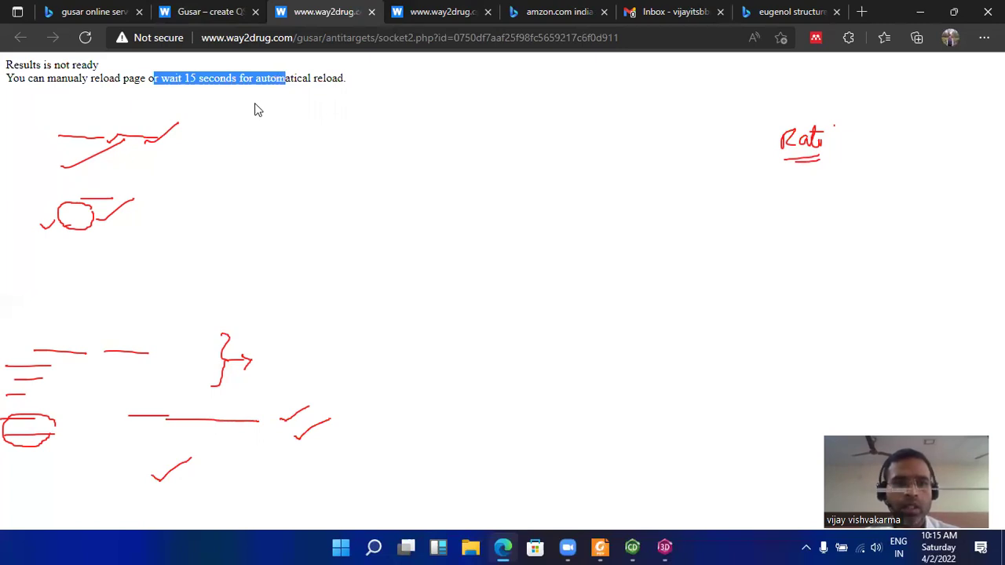
pyautogui.click(482, 128)
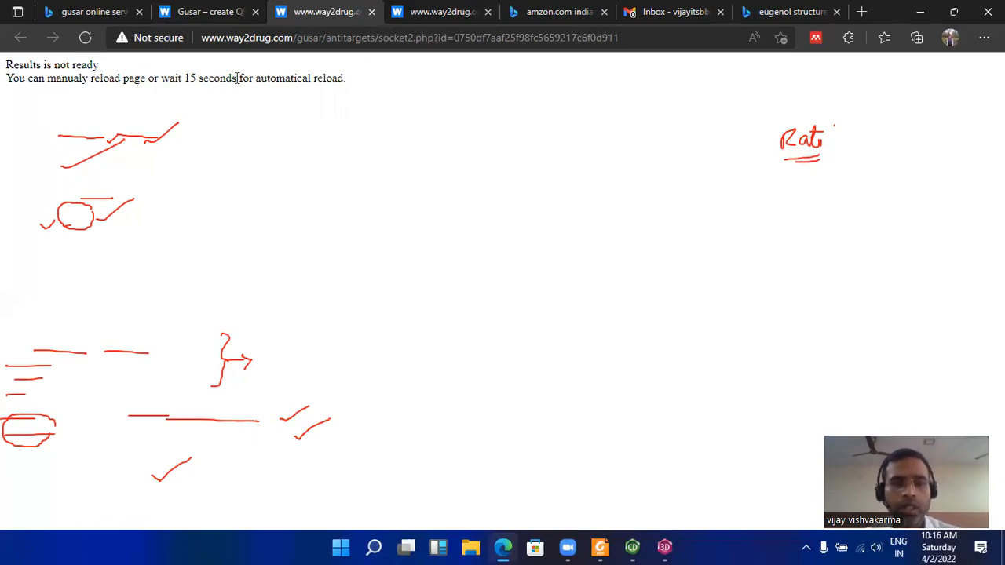
pyautogui.moveTo(237, 78); pyautogui.dragTo(180, 78)
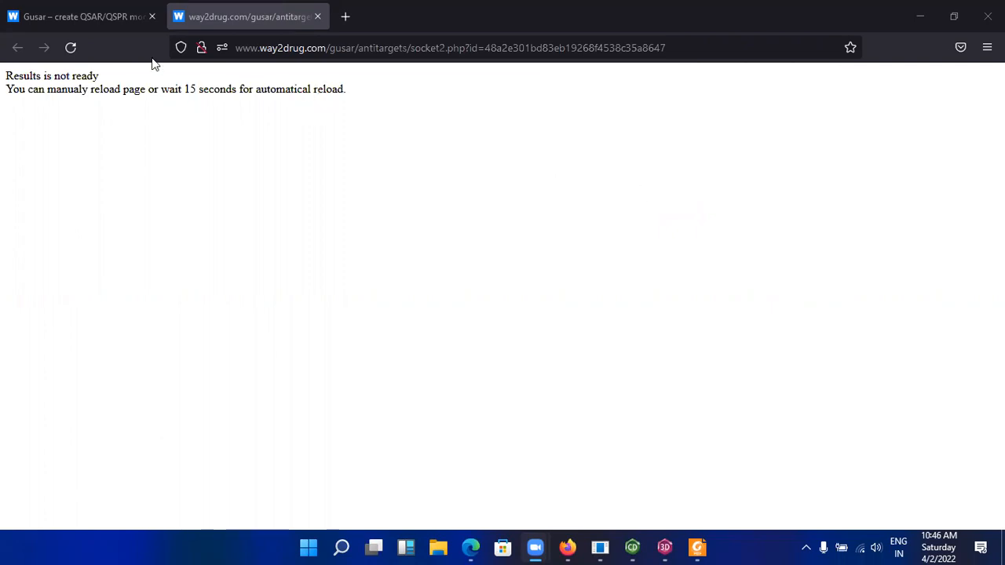
# Step: On GUSAR's Environmental page, import eugenol.mol to get four environmental toxicity endpoints, all In AD
pyautogui.click(78, 15)
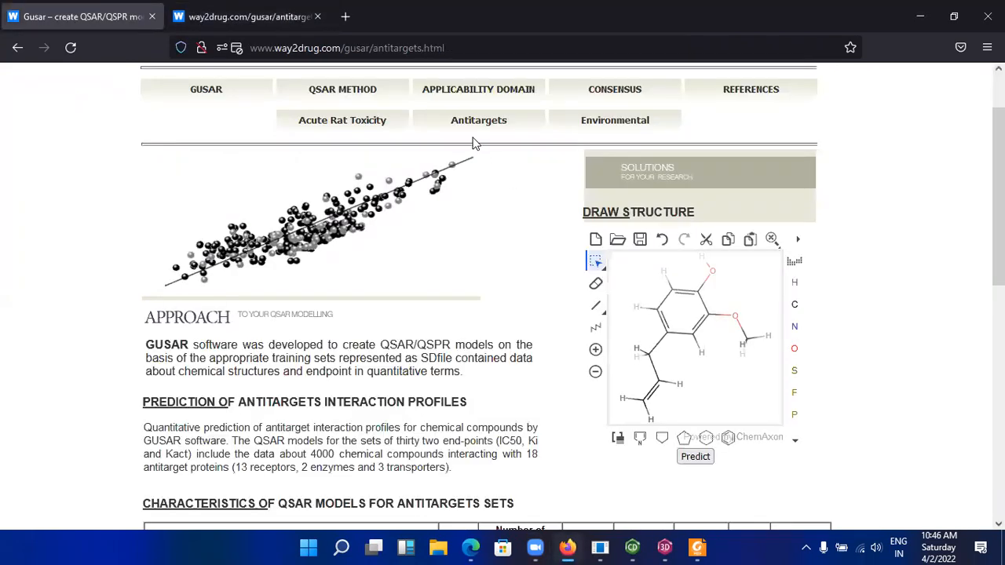
pyautogui.click(595, 129)
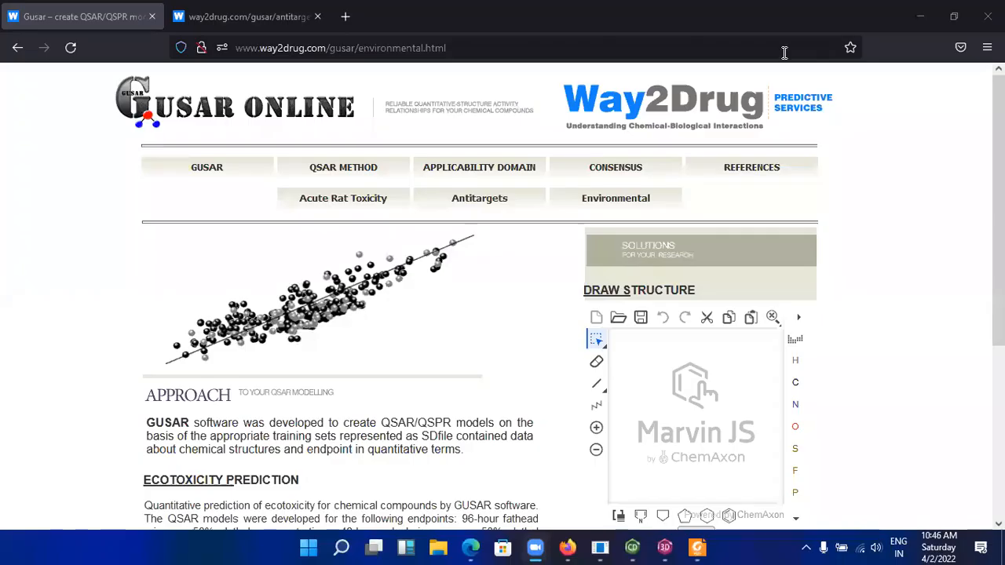
pyautogui.click(618, 318)
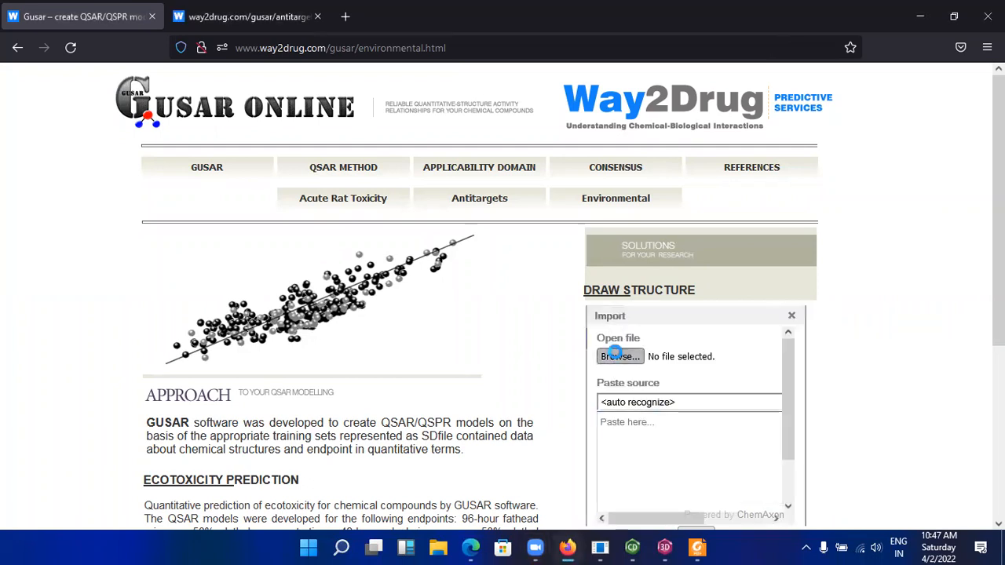
pyautogui.click(620, 356)
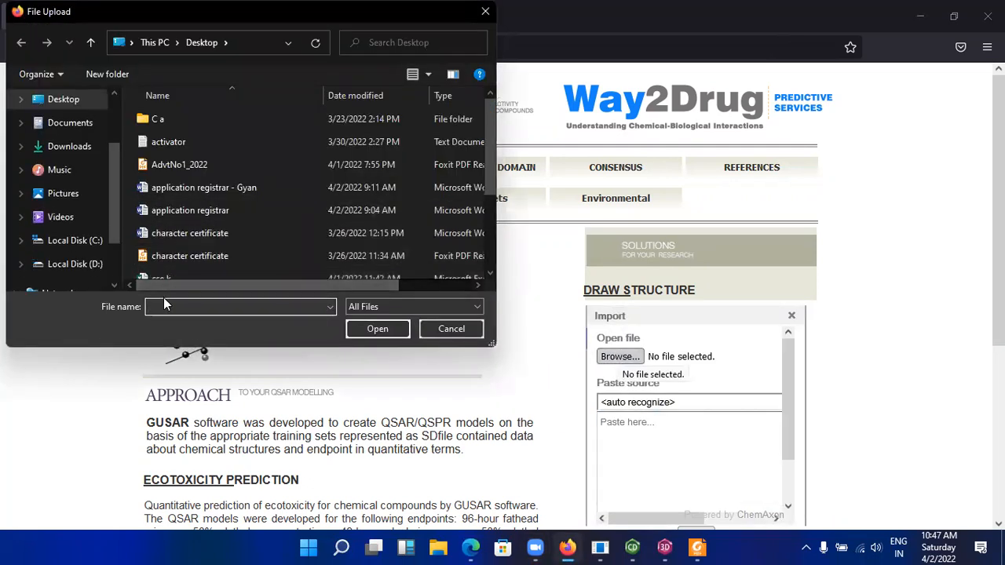
pyautogui.write('e')
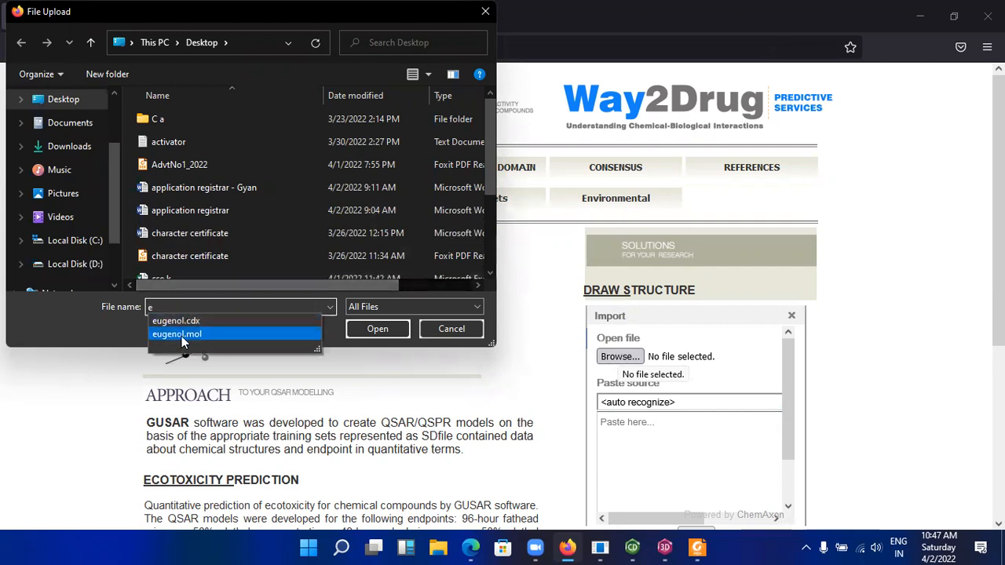
pyautogui.click(184, 334)
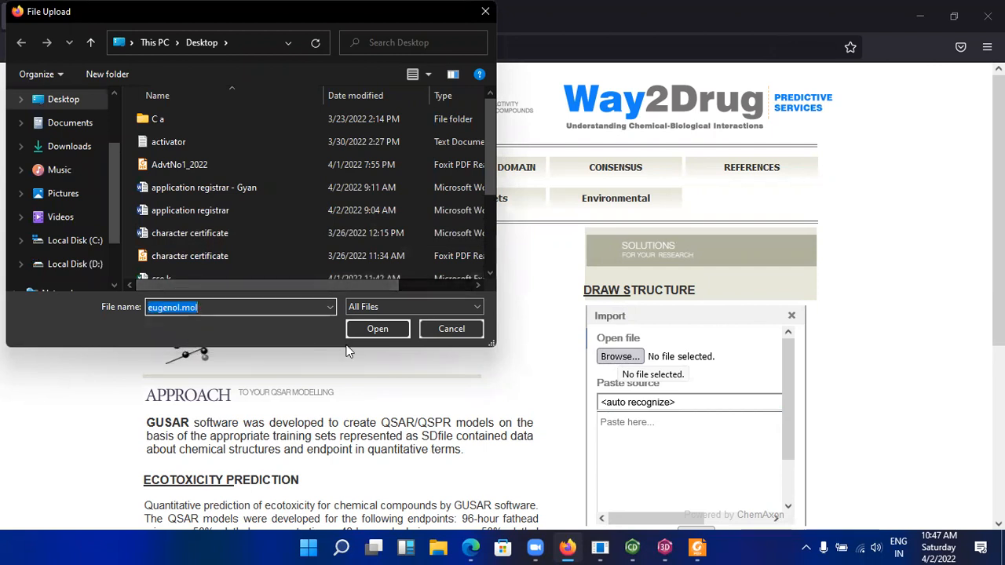
pyautogui.click(386, 330)
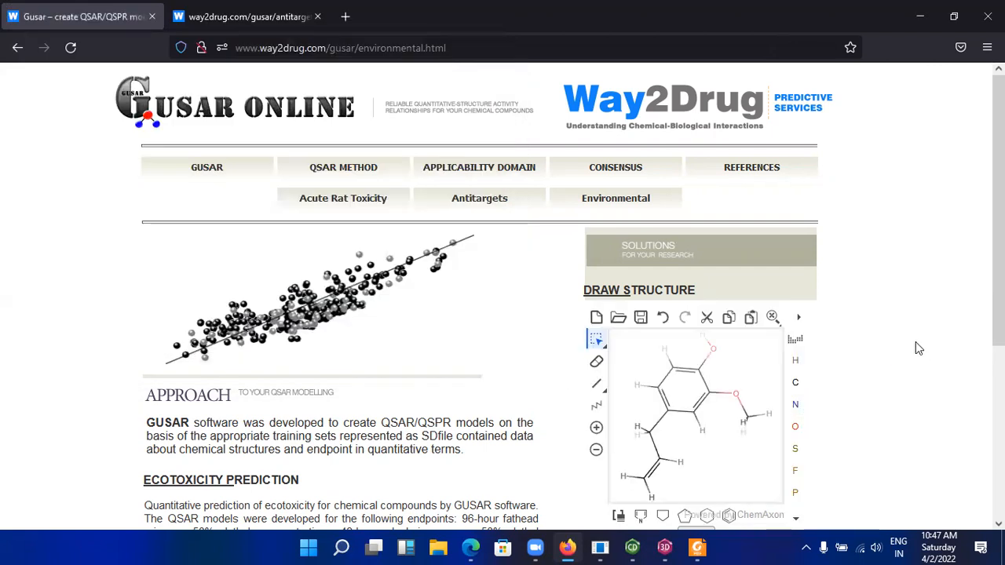
pyautogui.scroll(-1, 696, 509)
pyautogui.scroll(-2, 696, 509)
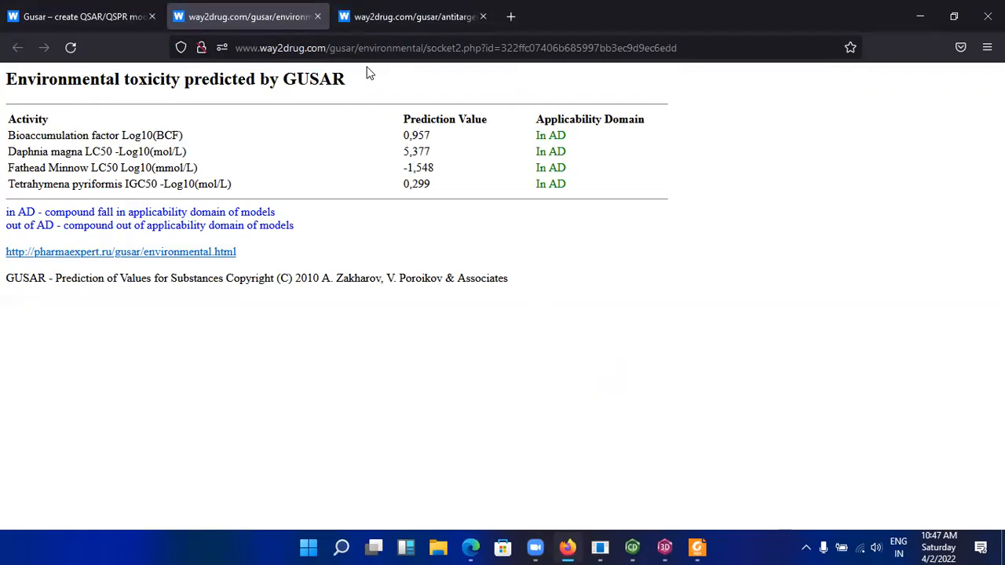
# Step: Underline the four environmental endpoints (Bioaccumulation factor, Daphnia magna, Fathead Minnow, Tetrahymena IGC50) in red ink and tick the first rows
pyautogui.moveTo(28, 145); pyautogui.dragTo(93, 143)
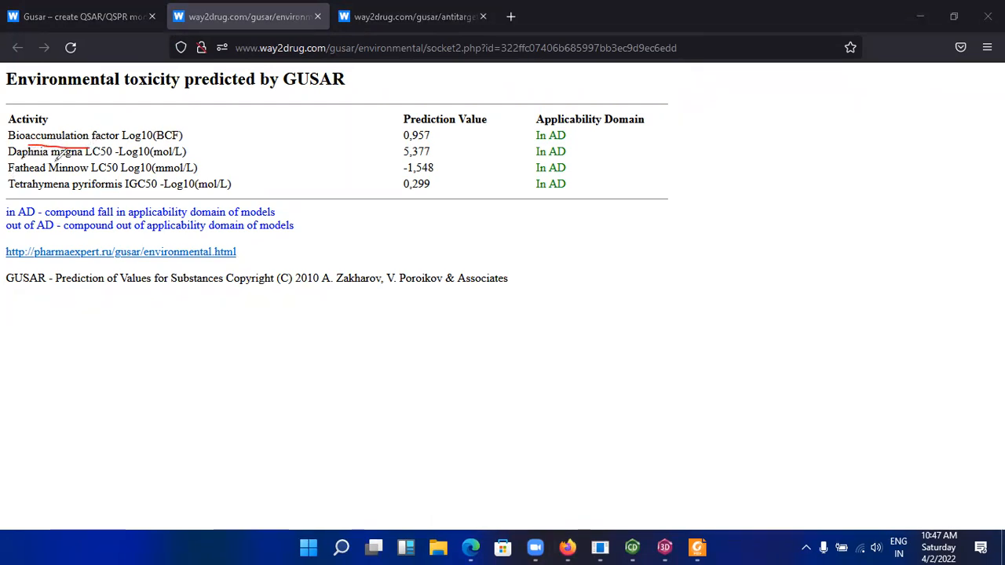
pyautogui.moveTo(13, 149); pyautogui.dragTo(81, 149)
pyautogui.moveTo(10, 174); pyautogui.dragTo(87, 172)
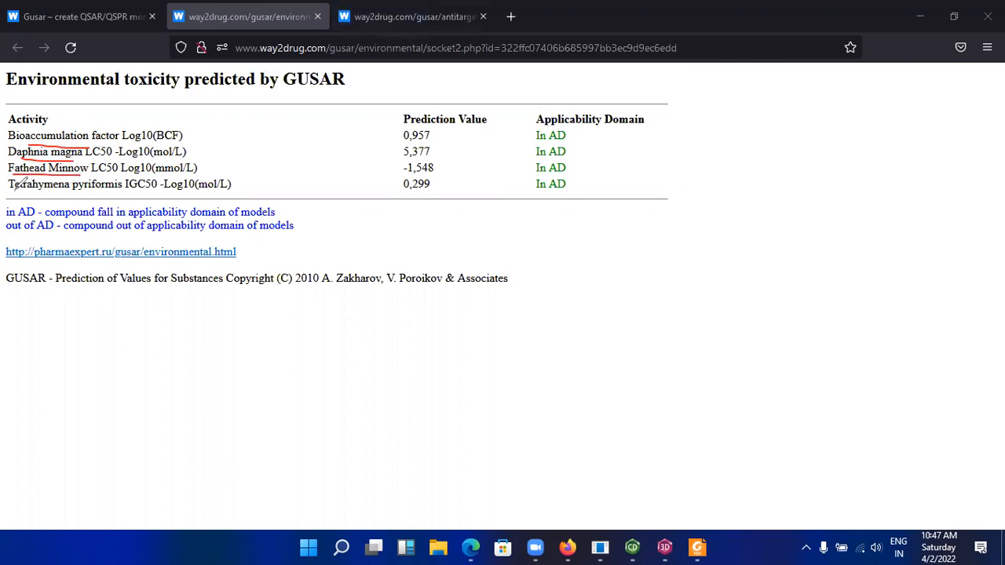
pyautogui.moveTo(8, 188); pyautogui.dragTo(124, 189)
pyautogui.moveTo(128, 189); pyautogui.dragTo(160, 190)
pyautogui.moveTo(182, 135)
pyautogui.mouseDown()
pyautogui.moveTo(206, 124)
pyautogui.moveTo(217, 158)
pyautogui.moveTo(250, 179)
pyautogui.mouseUp()
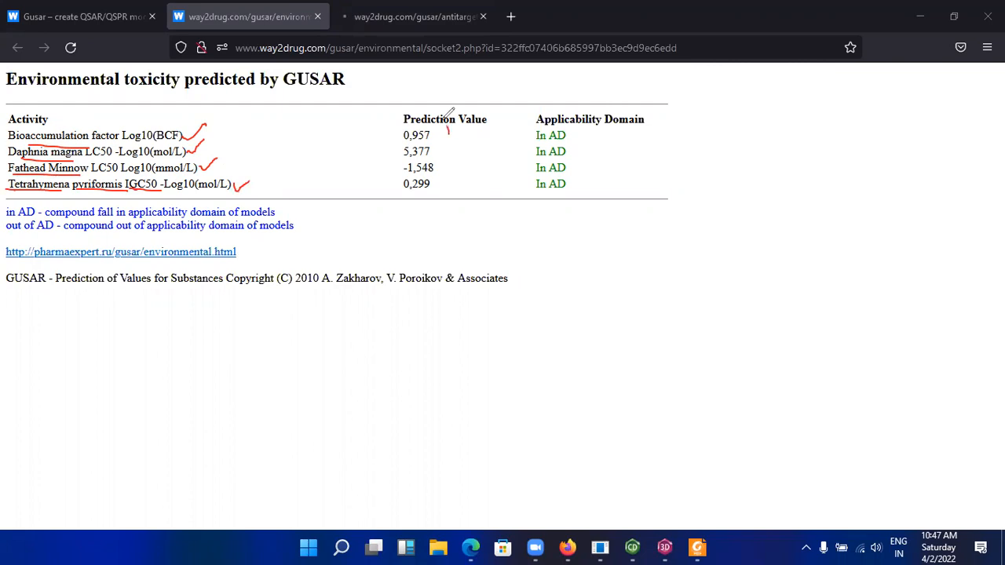
# Step: Circle the prediction values, tick and bracket the In AD column, then return to the Environmental input page
pyautogui.moveTo(447, 117)
pyautogui.mouseDown()
pyautogui.moveTo(385, 169)
pyautogui.moveTo(459, 150)
pyautogui.moveTo(449, 129)
pyautogui.mouseUp()
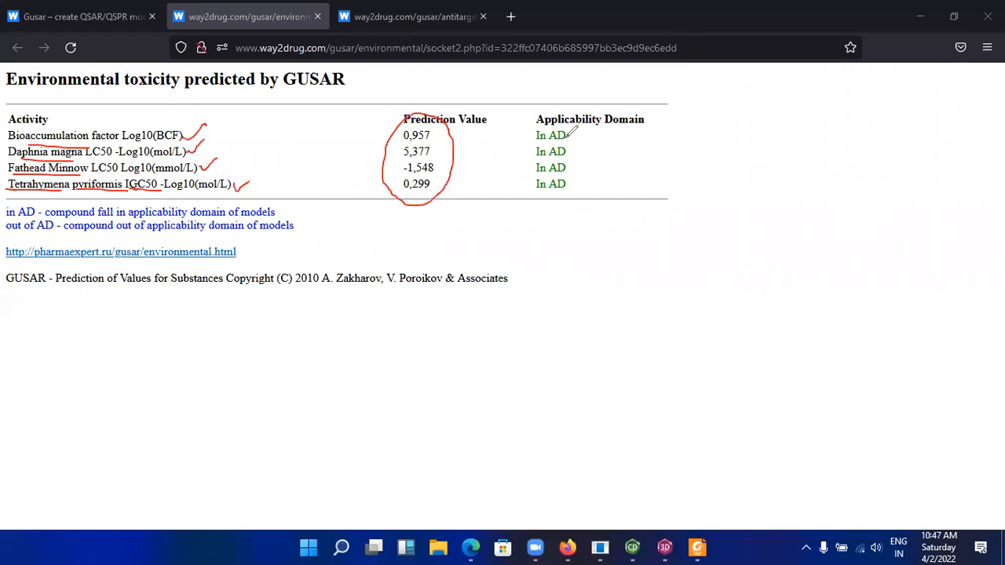
pyautogui.moveTo(571, 138)
pyautogui.mouseDown()
pyautogui.moveTo(590, 135)
pyautogui.moveTo(585, 176)
pyautogui.mouseUp()
pyautogui.moveTo(519, 132); pyautogui.dragTo(517, 192)
pyautogui.moveTo(431, 156); pyautogui.dragTo(461, 141)
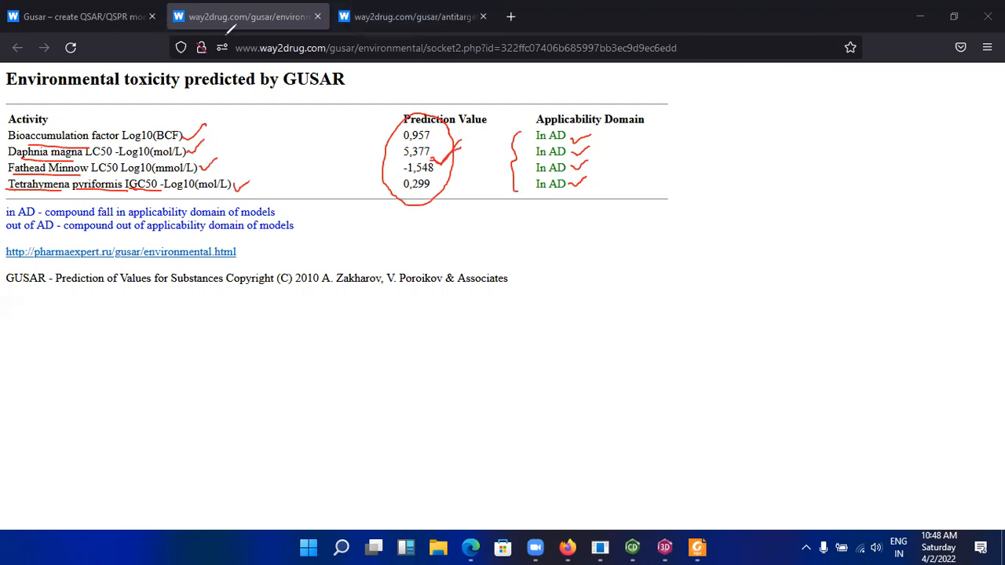
pyautogui.click(118, 17)
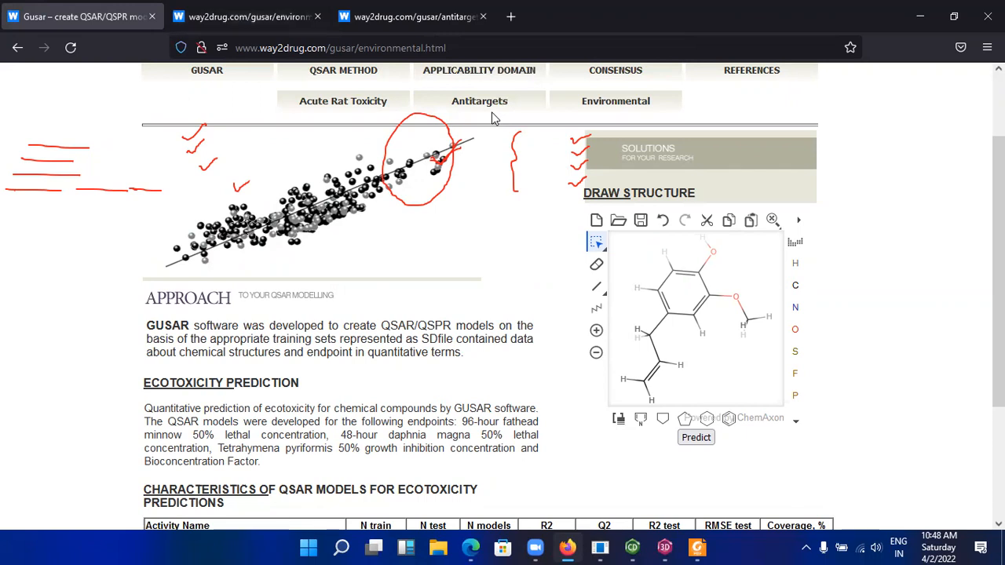
# Step: Step back through the GUSAR pages to the Google search results for 'gusar online ser'
pyautogui.moveTo(138, 281); pyautogui.dragTo(158, 185)
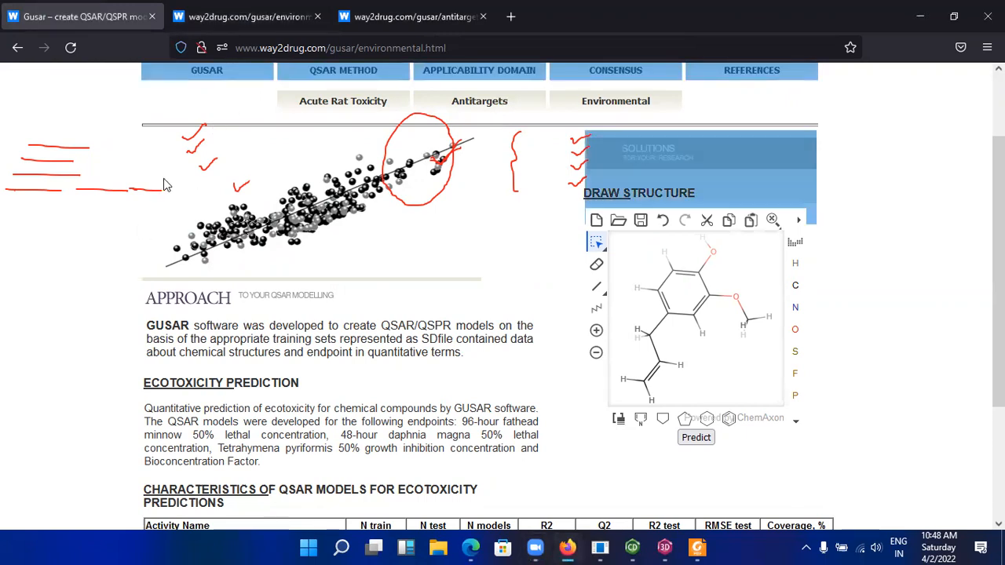
pyautogui.scroll(-3, 160, 186)
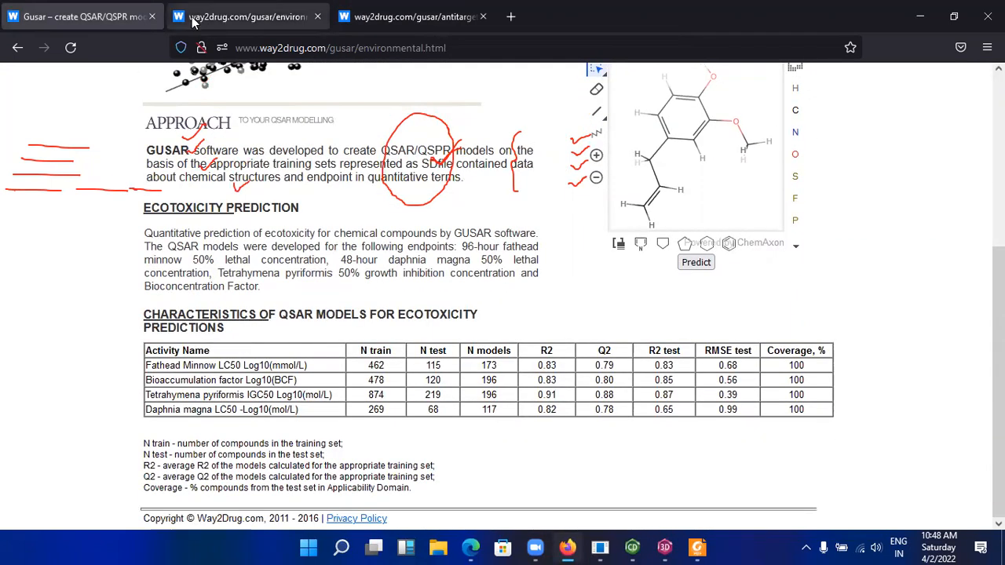
pyautogui.click(17, 47)
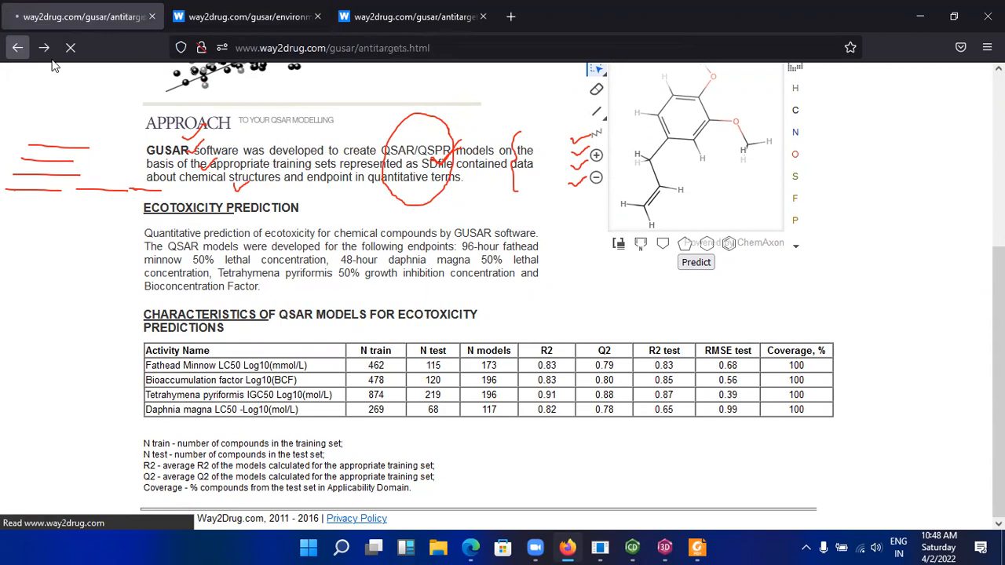
pyautogui.click(17, 48)
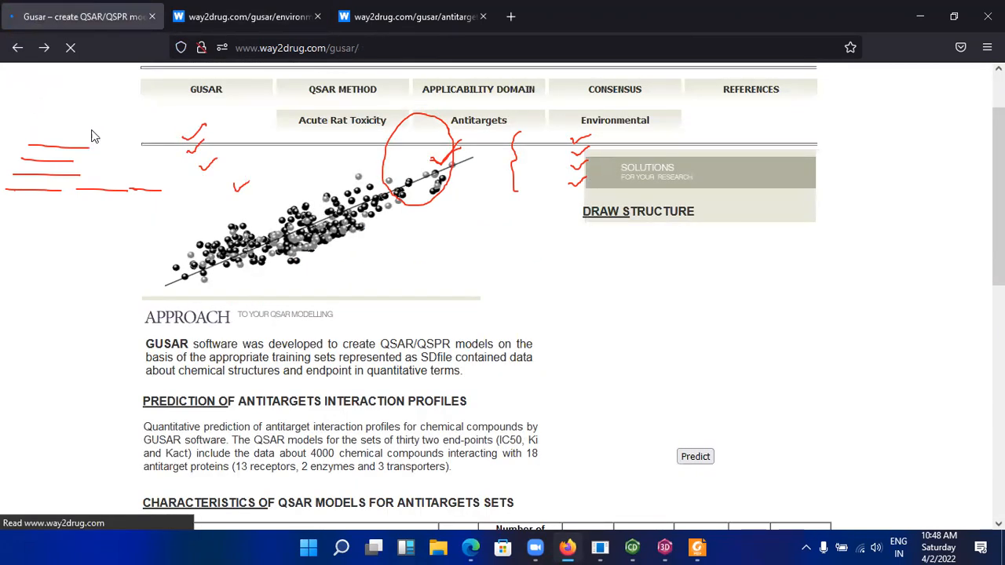
pyautogui.click(17, 48)
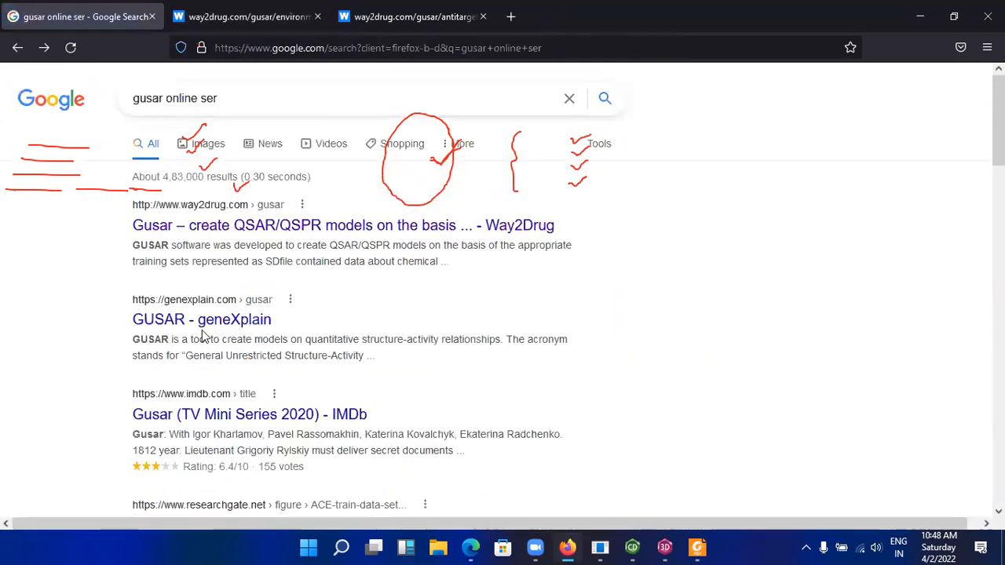
# Step: Open the 'GUSAR - geneXplain' search result showing the 'What is GUSAR about?' overview
pyautogui.click(189, 328)
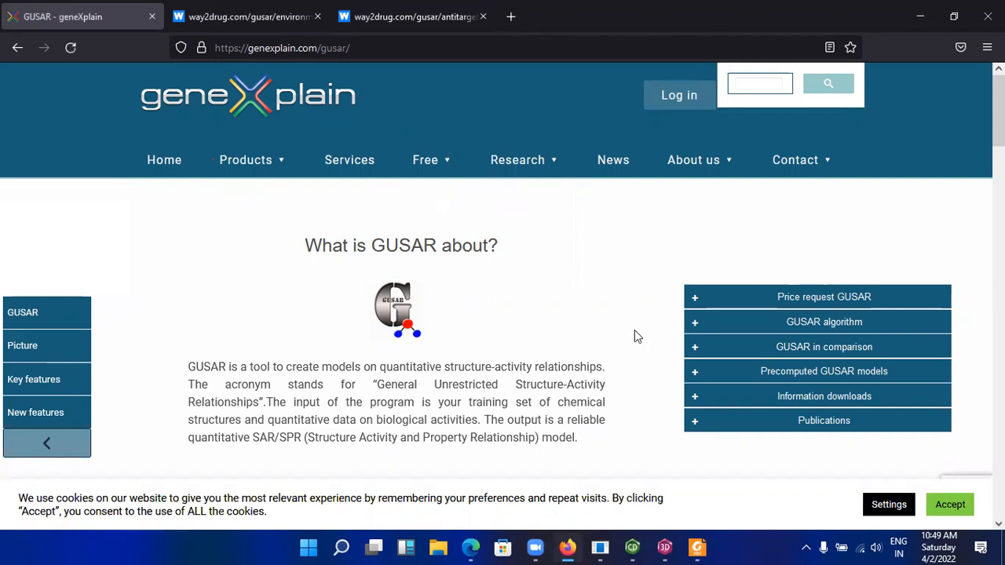
pyautogui.scroll(-1, 636, 336)
pyautogui.scroll(-5, 478, 369)
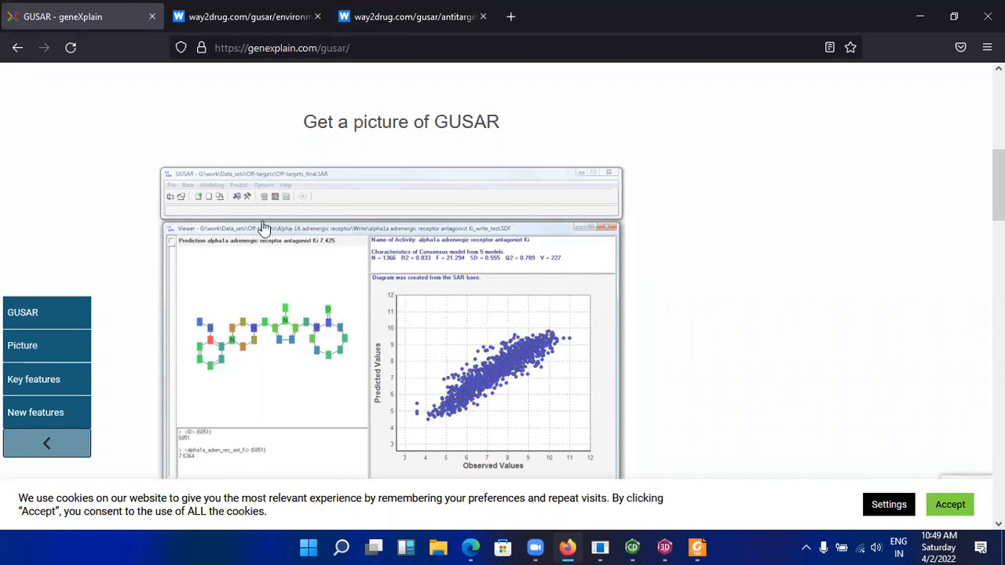
pyautogui.scroll(-3, 41, 408)
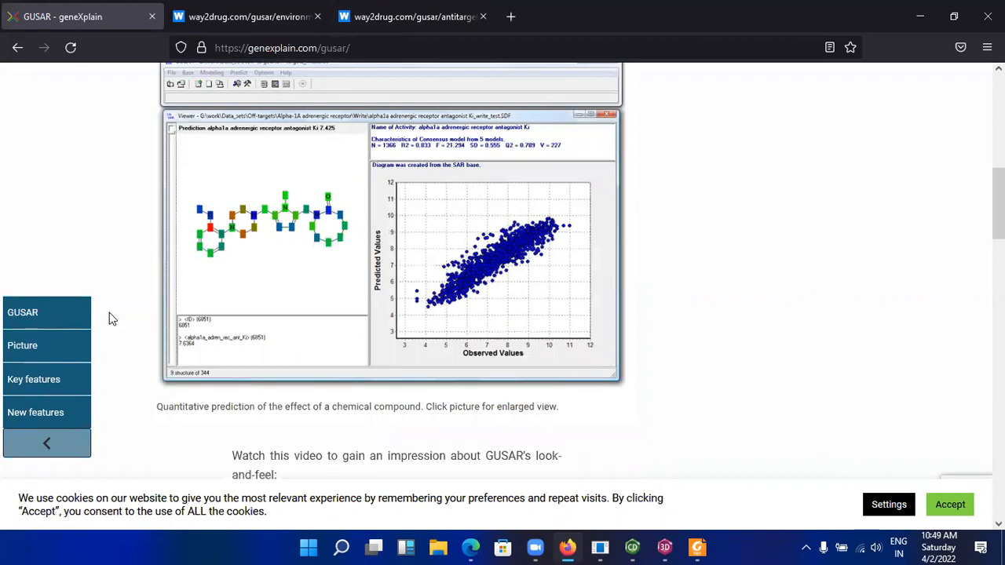
pyautogui.scroll(8, 118, 304)
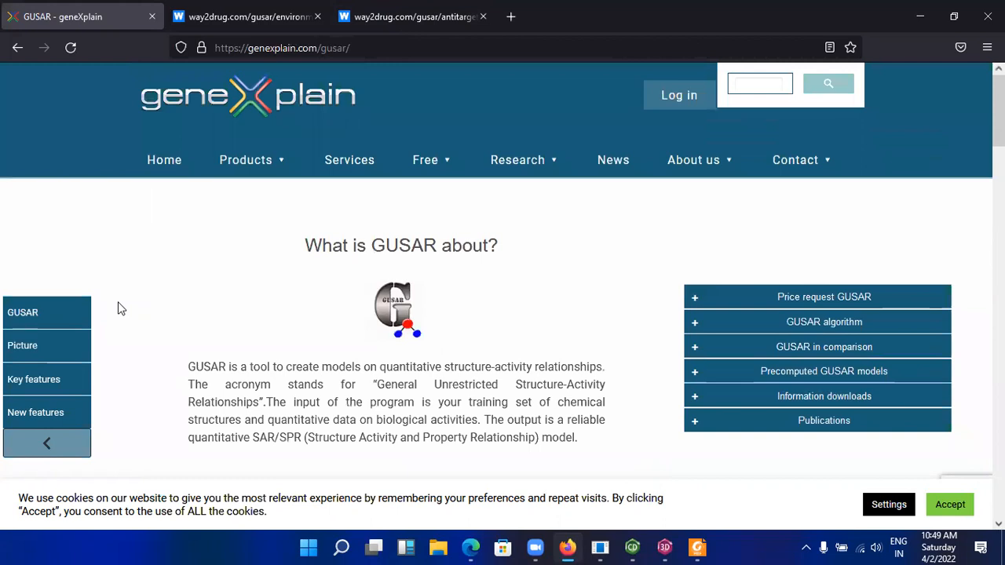